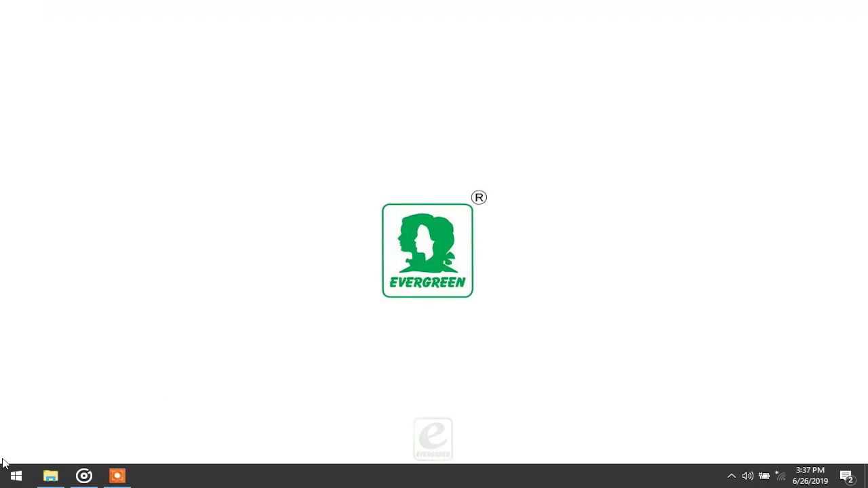
- Open Word 2016 and create a blank document
click(15, 476)
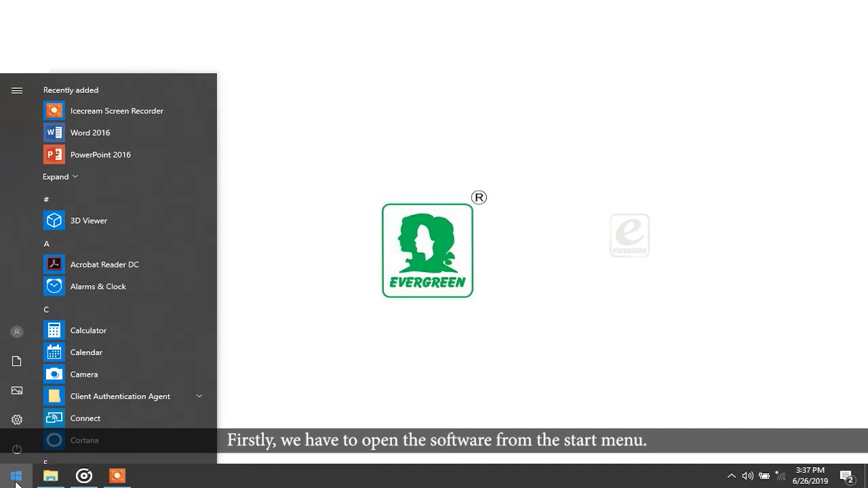
click(97, 134)
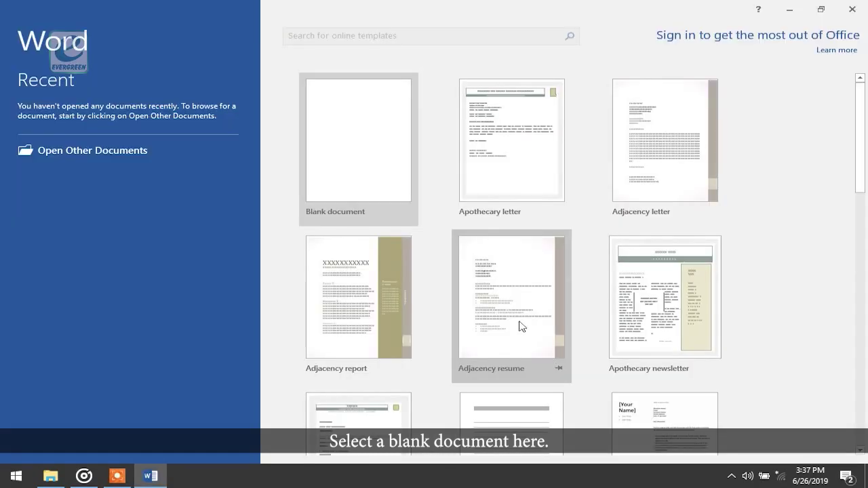
click(381, 163)
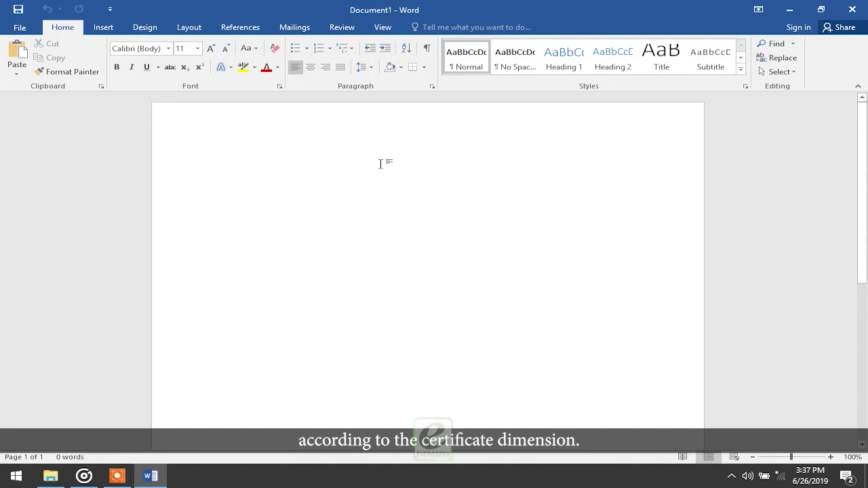
- Set up the page as A4 in landscape orientation with Narrow margins
click(189, 29)
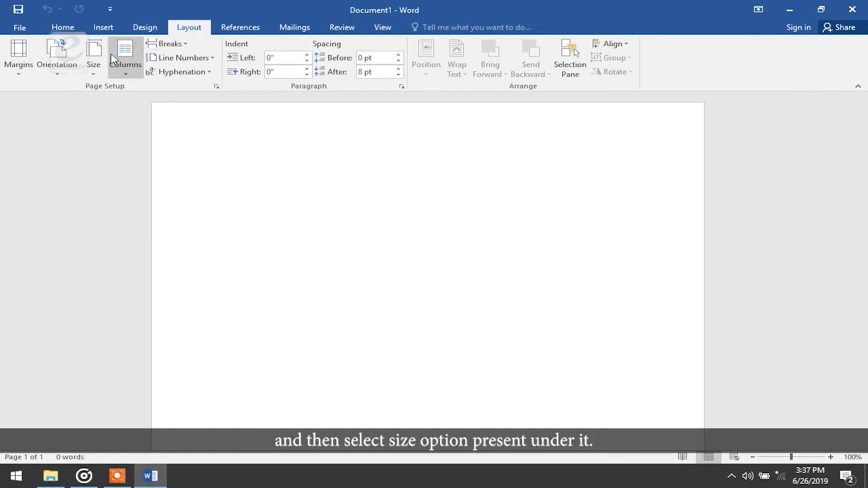
click(96, 66)
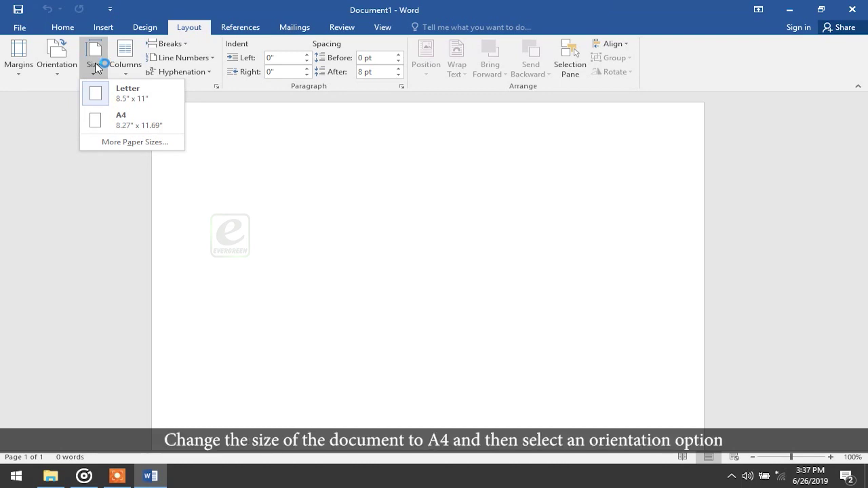
click(118, 122)
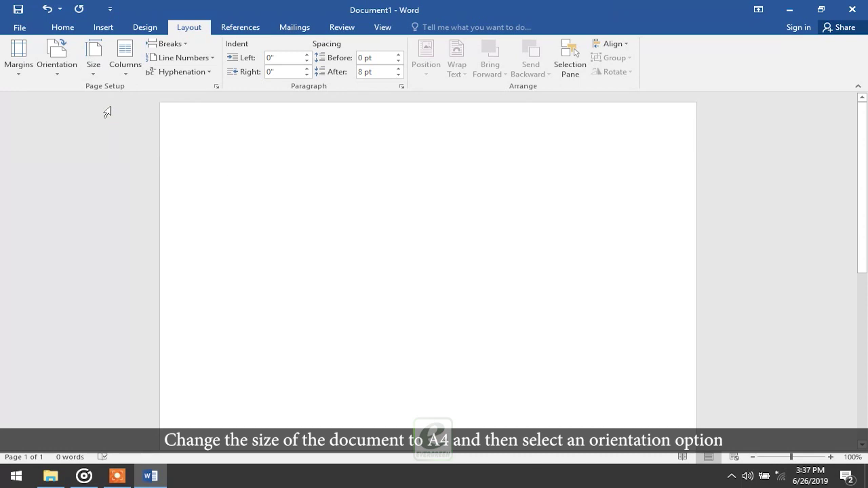
click(61, 71)
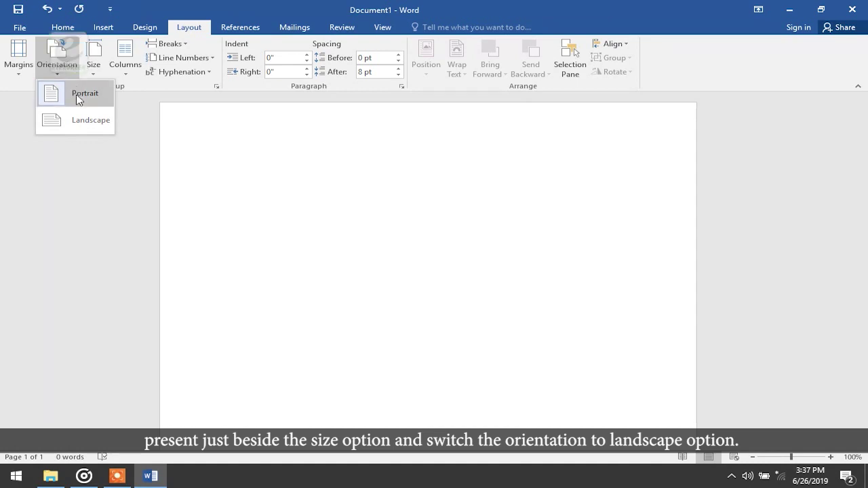
click(79, 120)
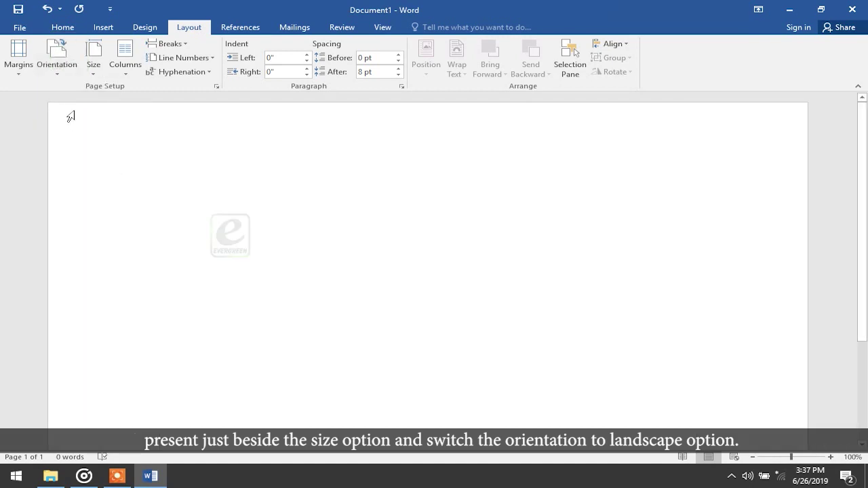
click(23, 68)
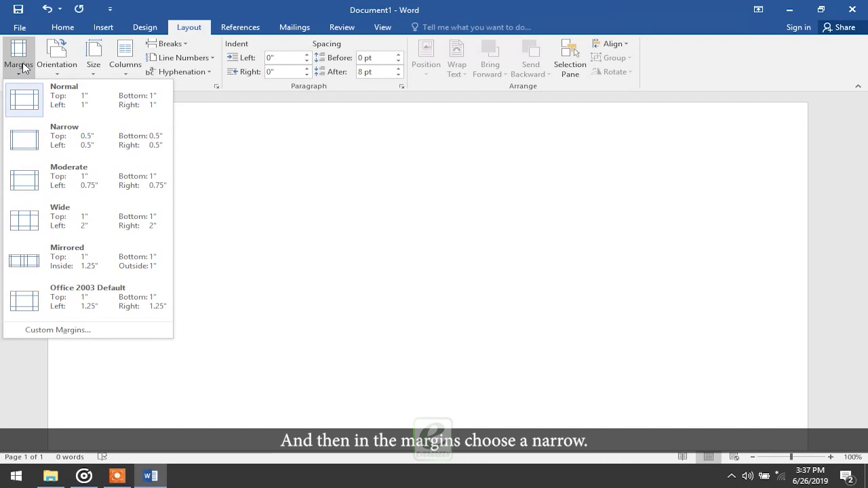
click(68, 136)
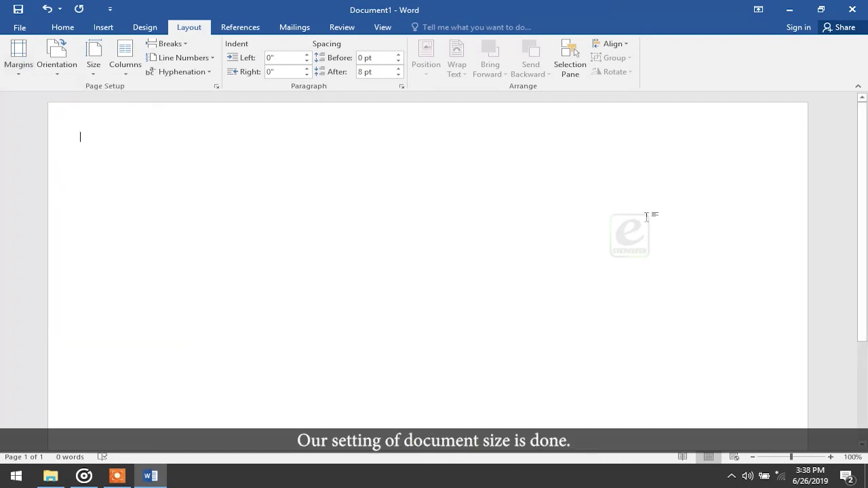
- Configure a page border with the Box setting and a 6 pt line width
click(754, 457)
click(756, 457)
click(755, 457)
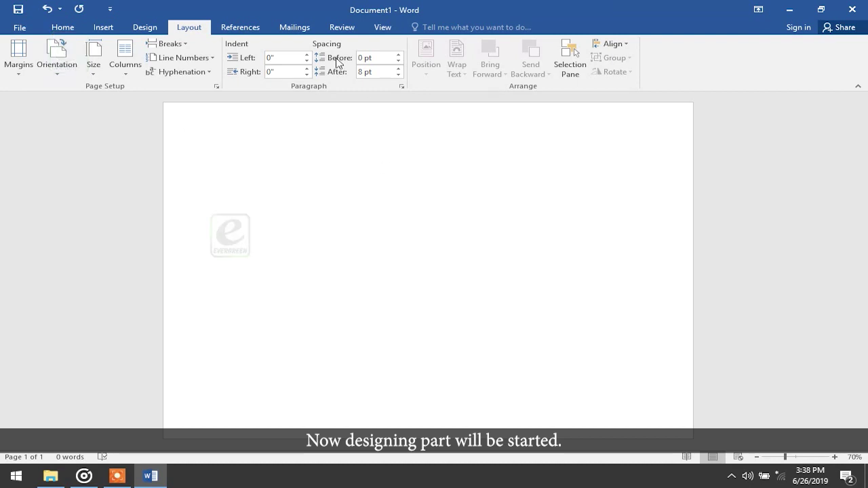
click(139, 30)
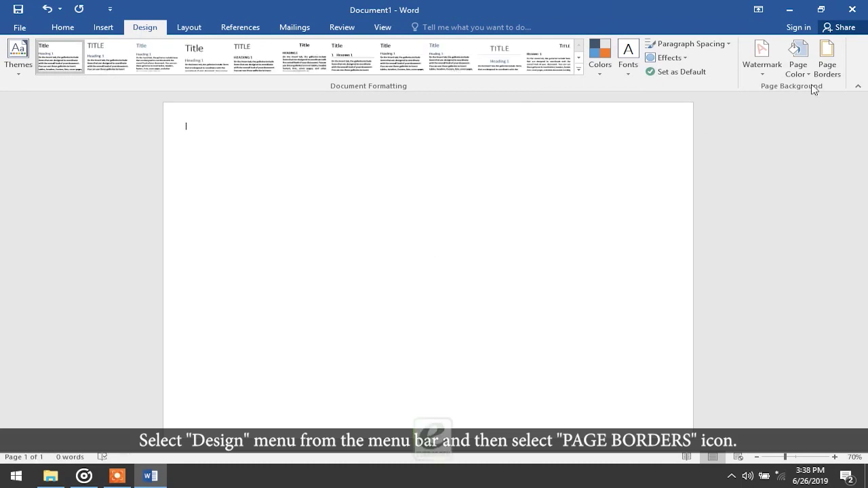
click(827, 66)
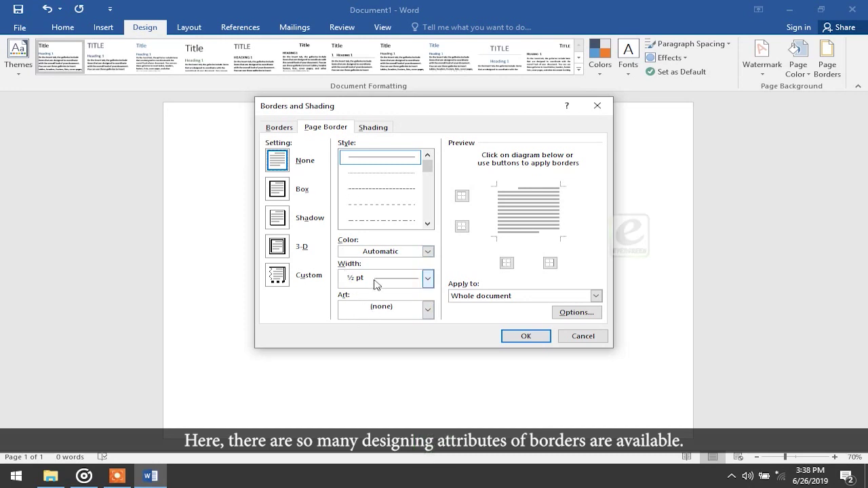
click(279, 192)
click(283, 167)
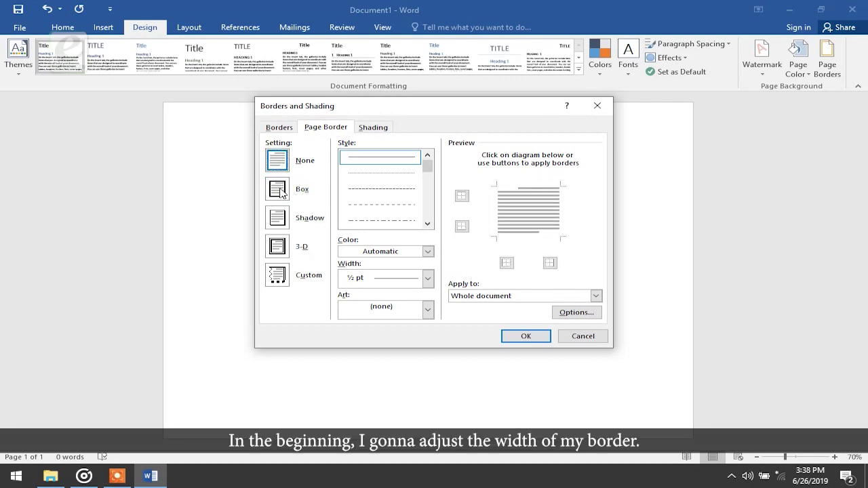
click(282, 189)
click(426, 278)
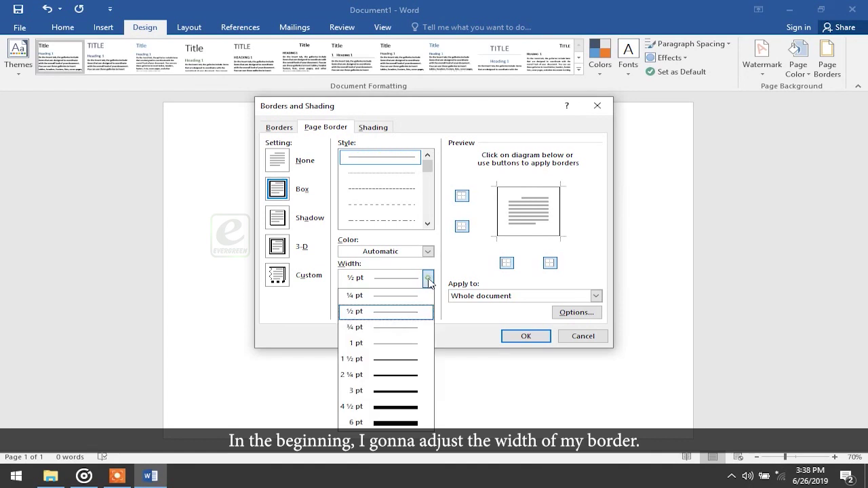
click(393, 422)
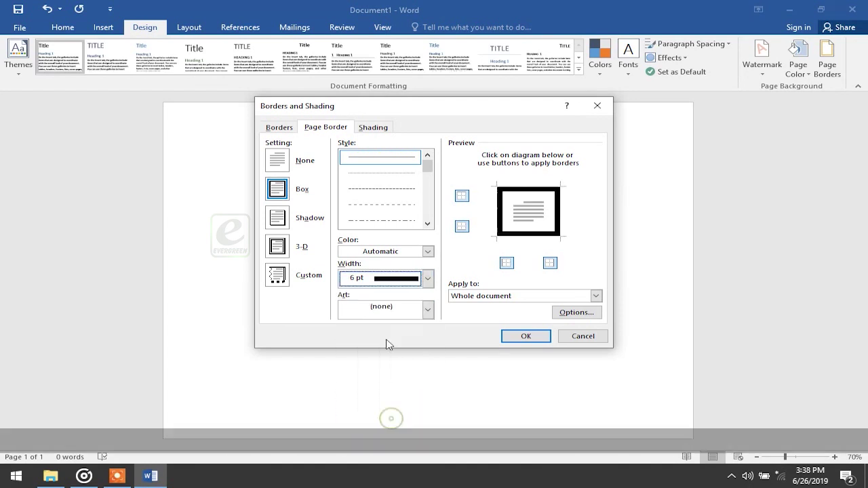
- Give the page border the black crisscross diamond art, a 12 pt width and a light blue theme color, and apply it
click(427, 310)
scroll(400, 366, down, 10)
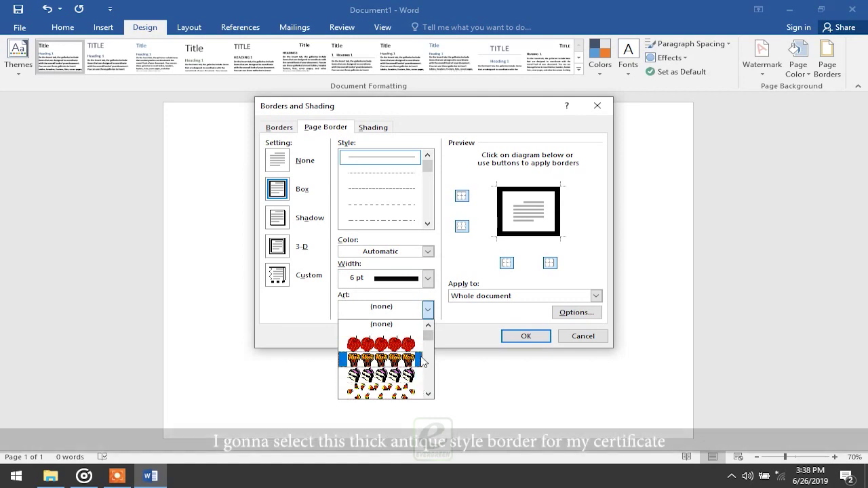
scroll(403, 373, up, 3)
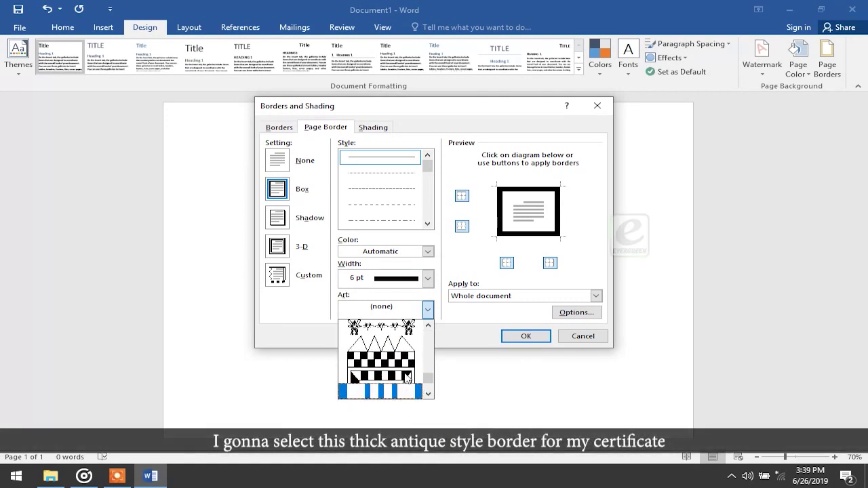
scroll(400, 366, up, 3)
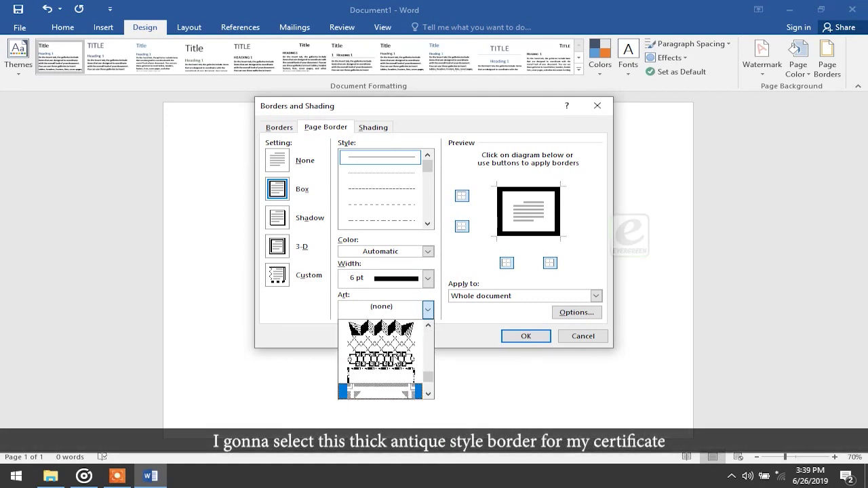
click(396, 353)
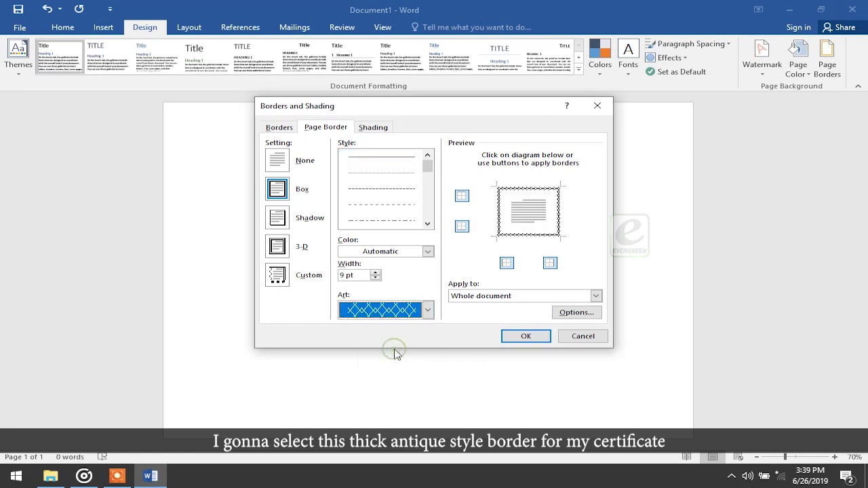
click(375, 271)
click(427, 252)
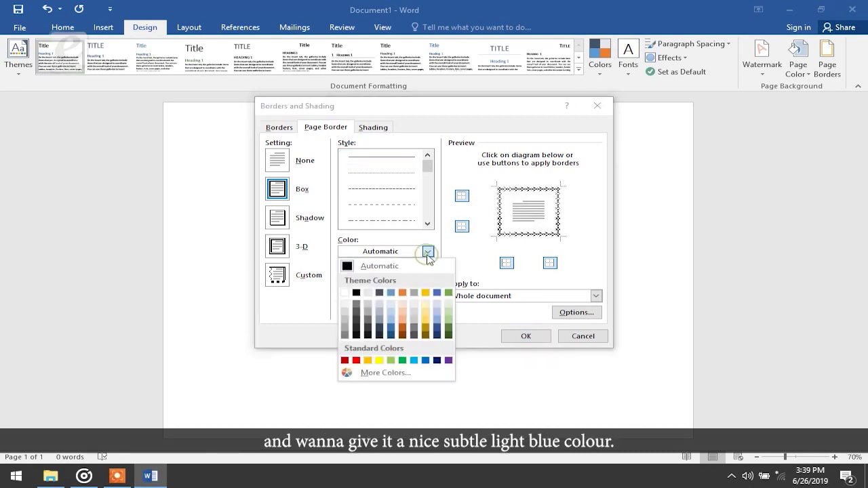
click(391, 293)
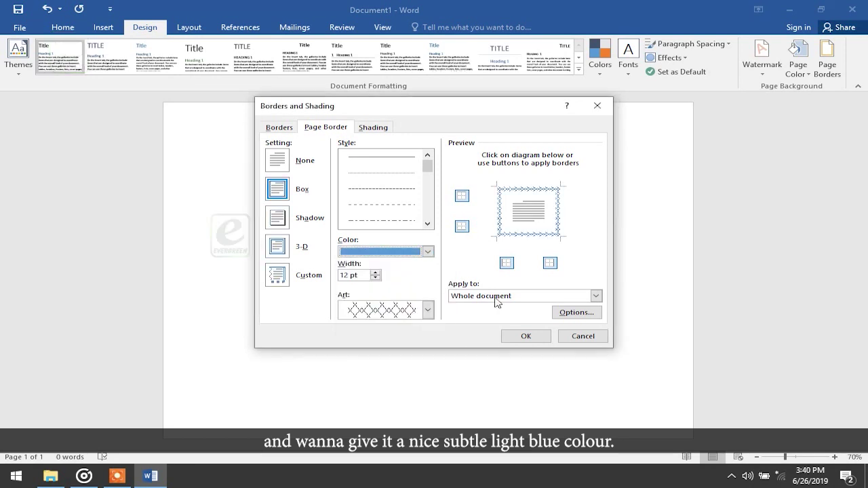
click(526, 337)
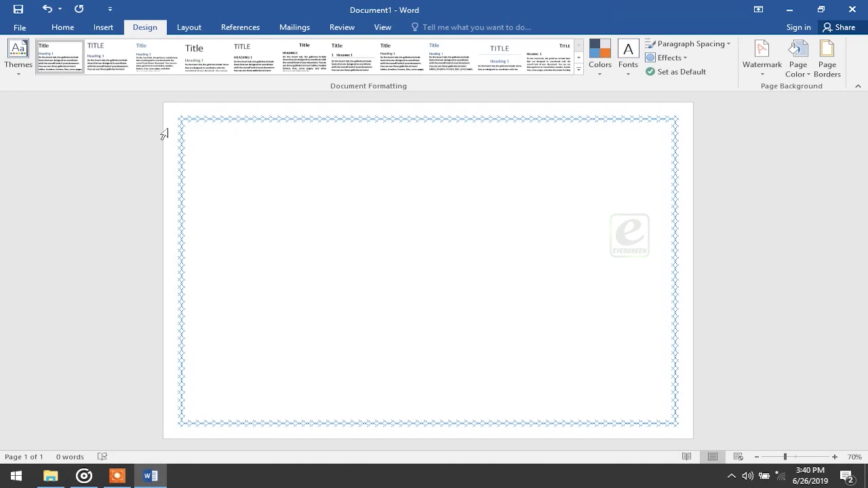
- Draw a text box about 2.99" wide and 0.55" high in the page's upper-left corner, containing "DATE:"
click(103, 27)
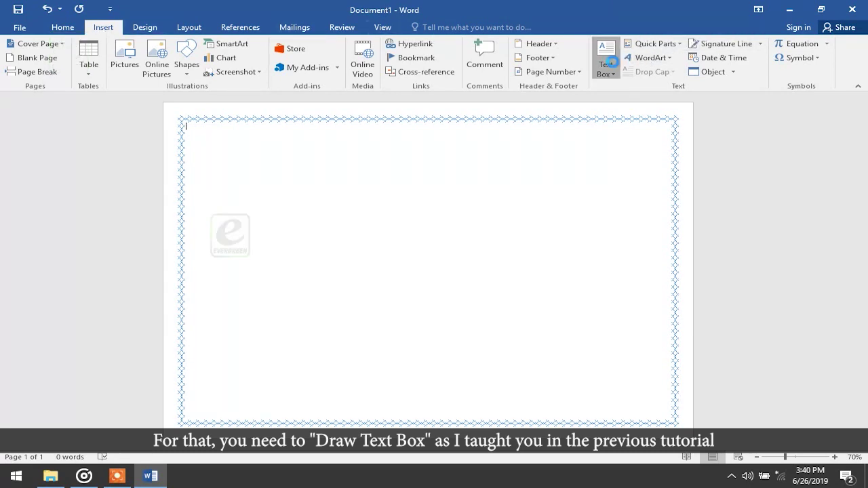
click(613, 61)
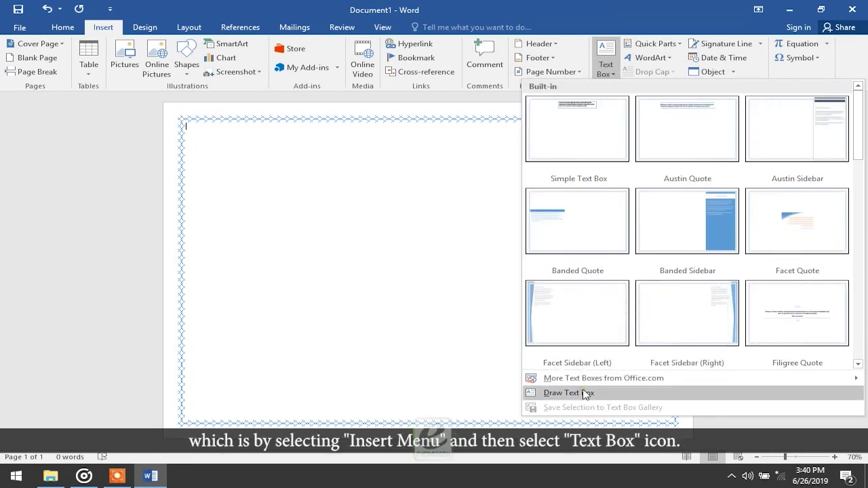
click(585, 394)
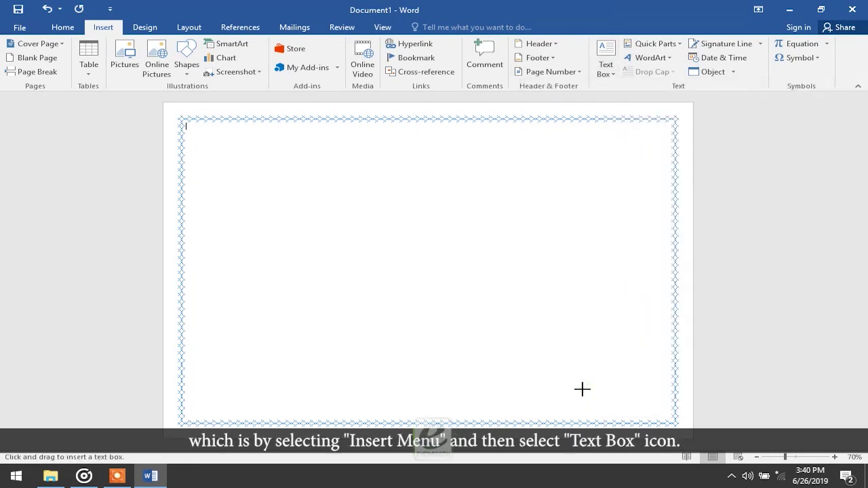
click(607, 80)
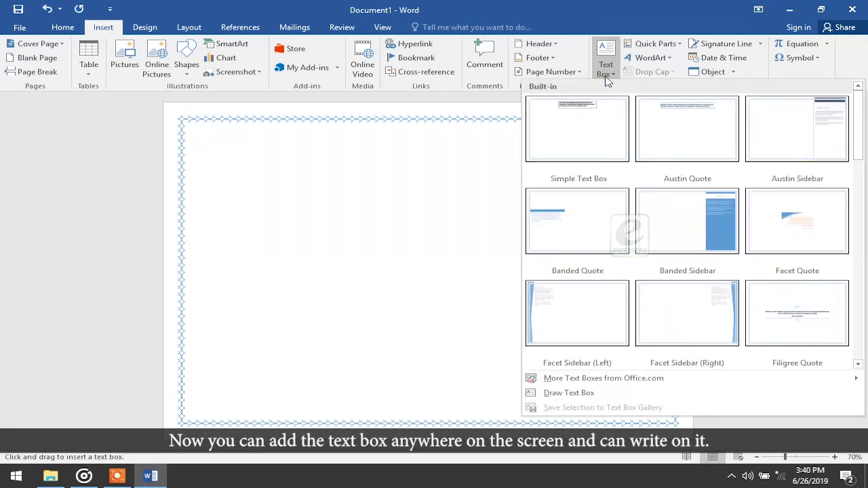
click(607, 80)
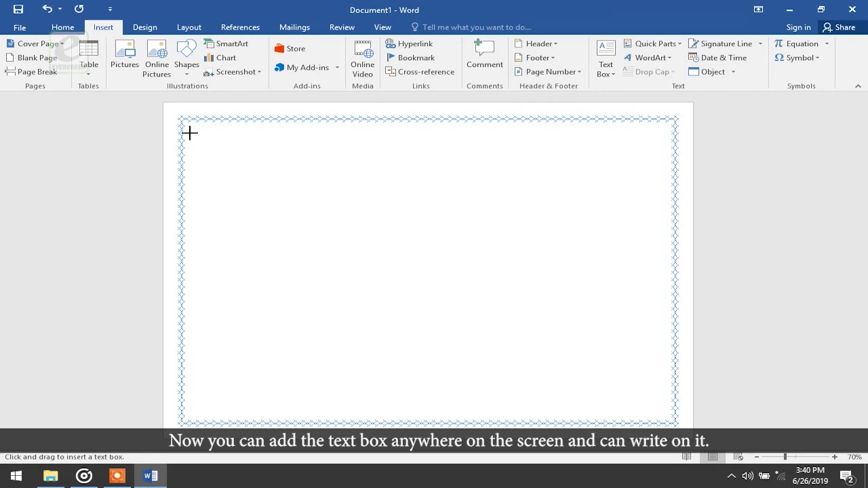
mouse_move(189, 130)
mouse_down()
mouse_move(236, 150)
mouse_move(325, 154)
mouse_up()
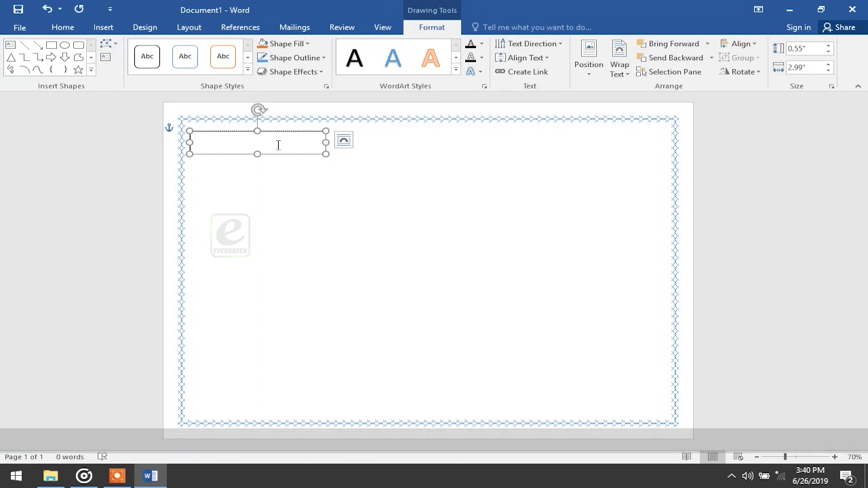
text(DATE:)
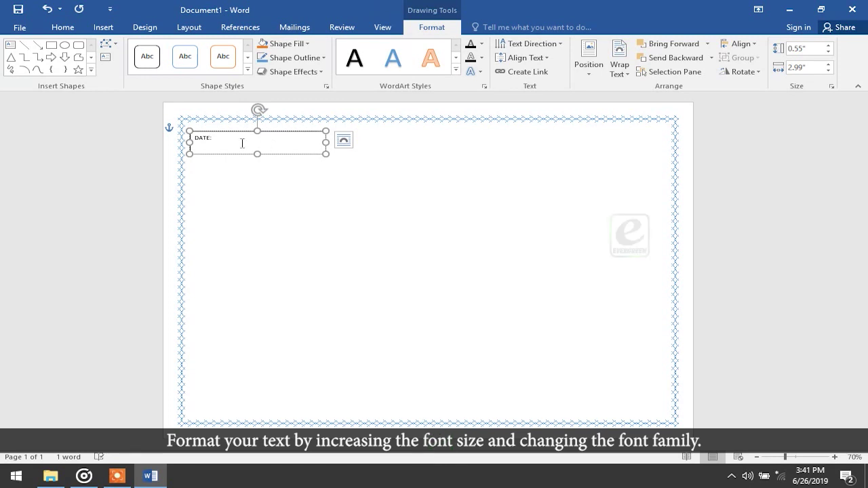
- Format the "DATE:" text as 16 pt Arial Rounded MT Bold and make it bold
double_click(221, 144)
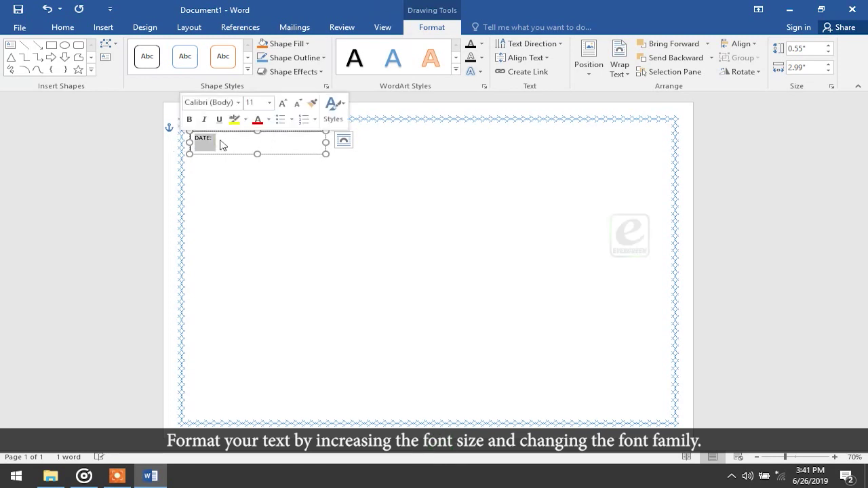
click(281, 102)
click(280, 102)
click(280, 102)
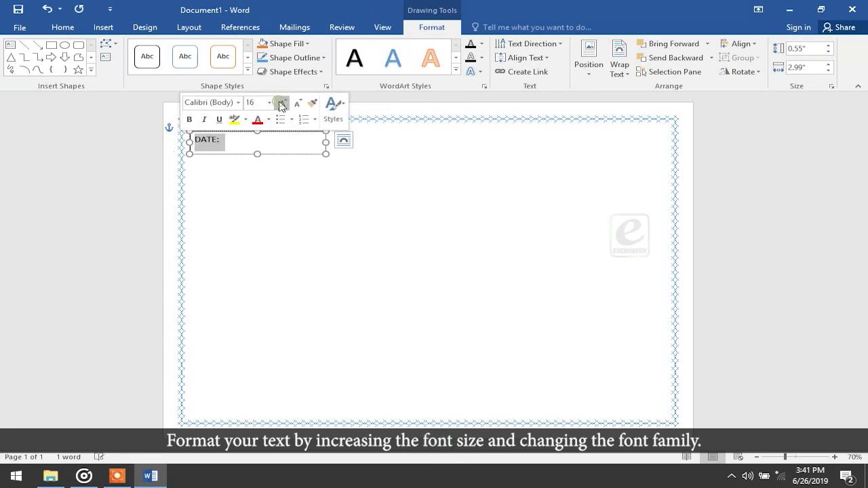
click(238, 103)
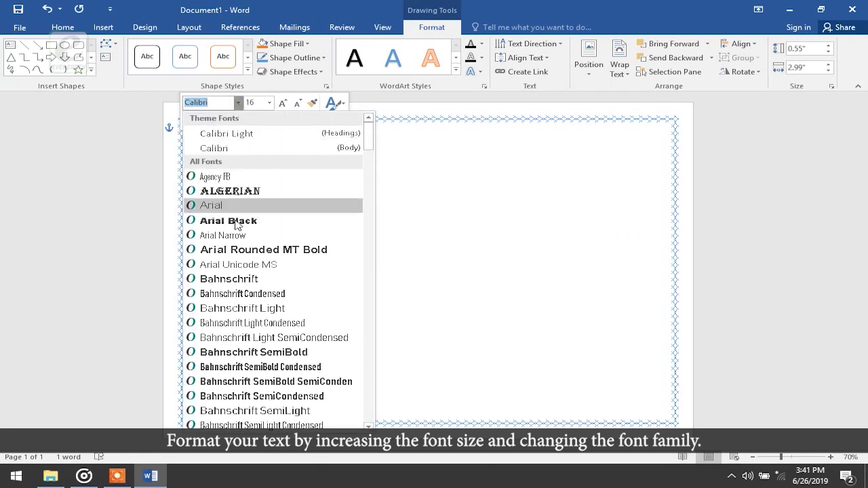
click(244, 252)
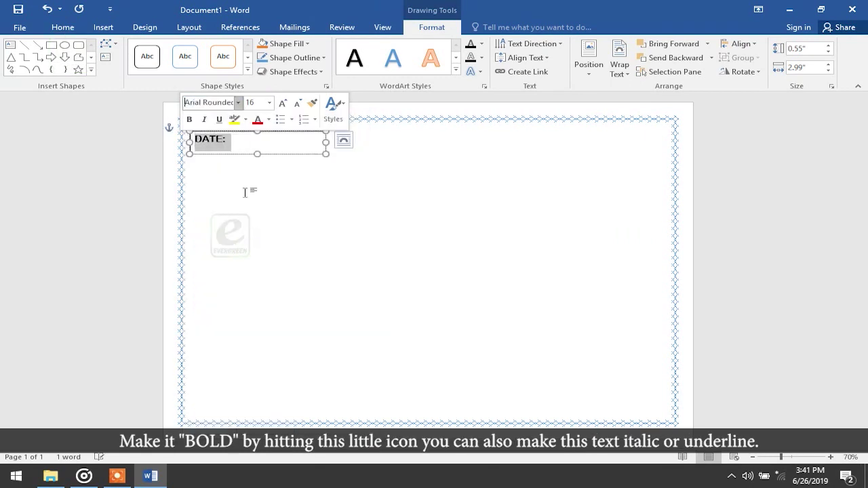
click(190, 120)
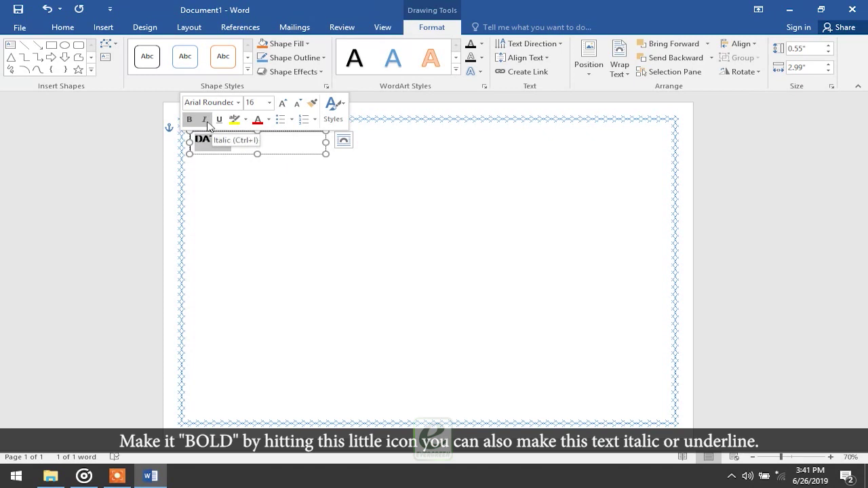
- Try italics on the "DATE:" text, and undo both the italics and the Arial Rounded MT Bold font change
click(205, 121)
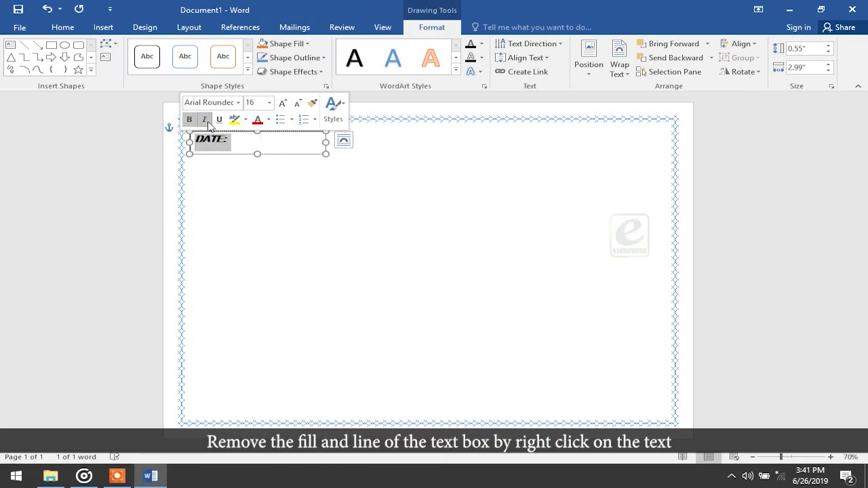
key(ctrl+z)
key(ctrl+z)
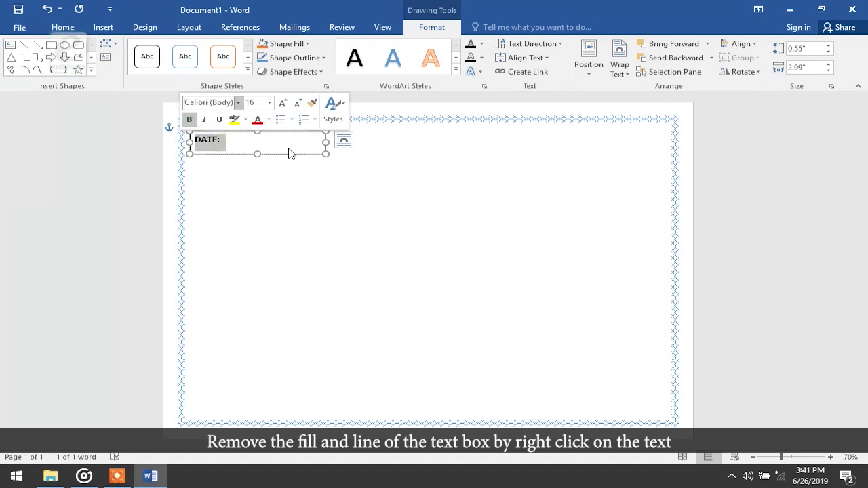
- Format the "DATE:" text box with no fill and no line
right_click(288, 154)
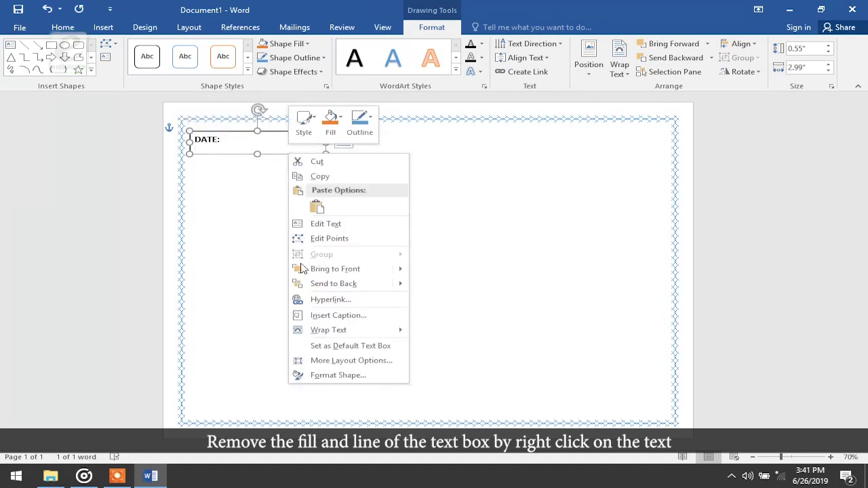
click(324, 375)
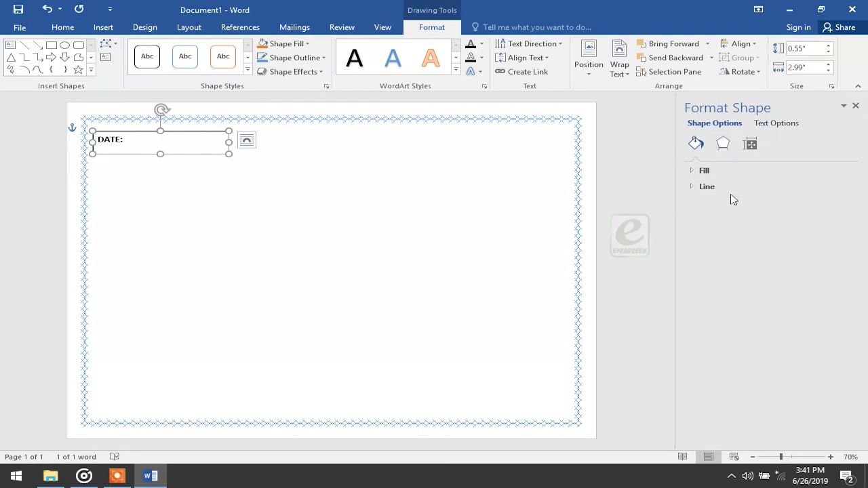
click(695, 177)
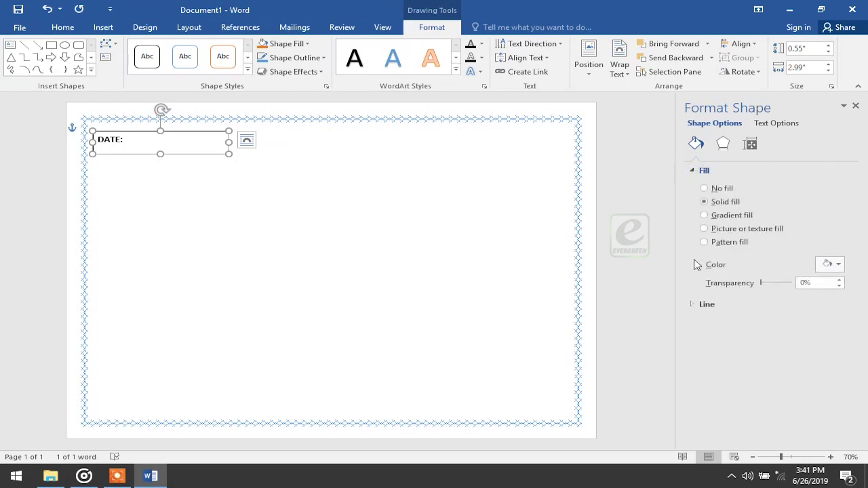
click(694, 304)
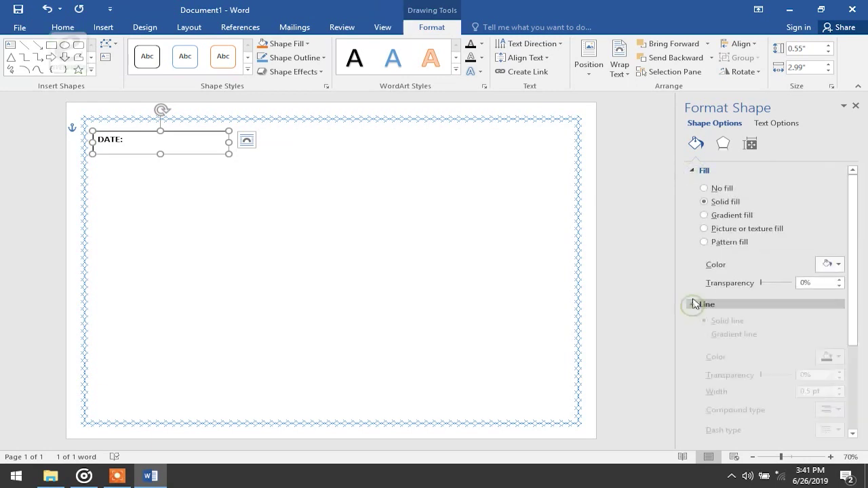
click(705, 190)
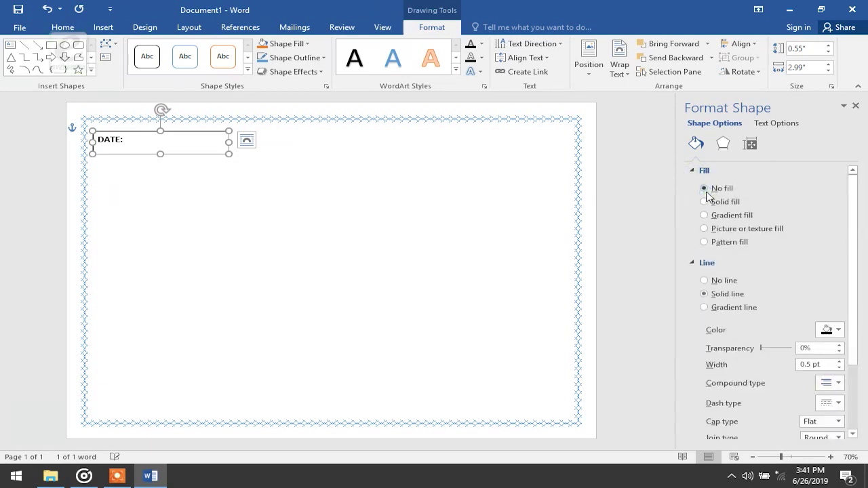
click(704, 281)
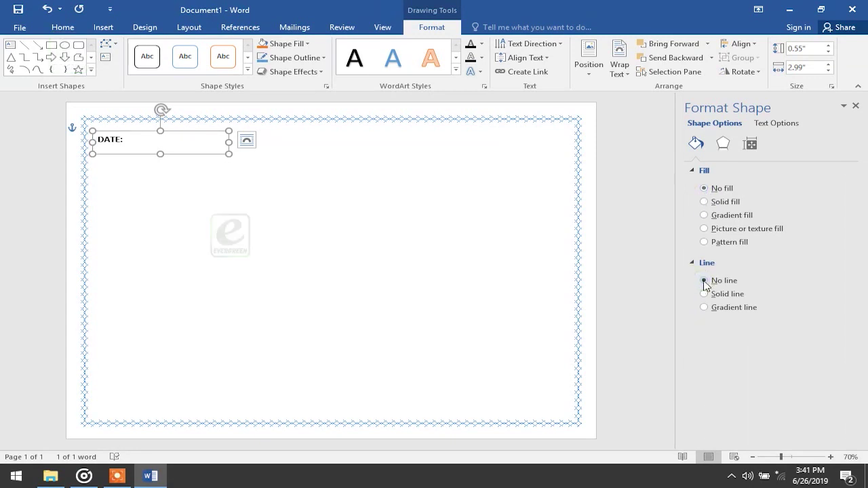
click(366, 250)
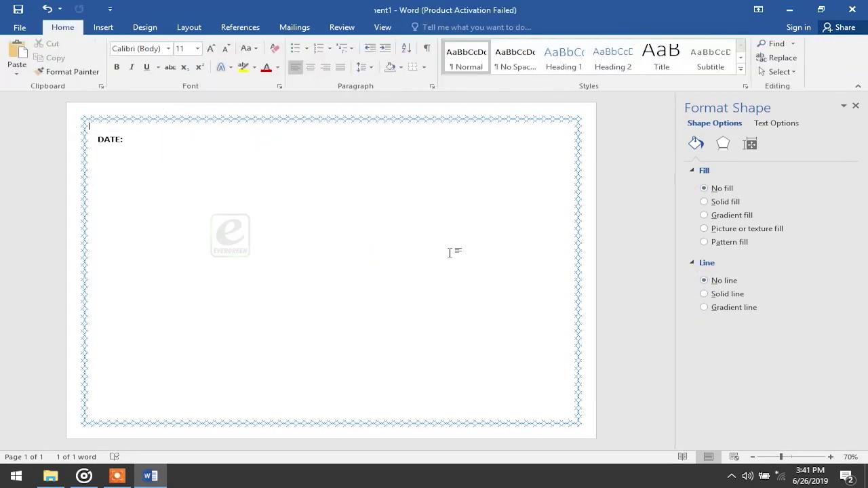
- Try duplicating the "DATE:" text box into the page's upper-right corner, and return a single box to the upper-left corner
click(117, 139)
click(136, 133)
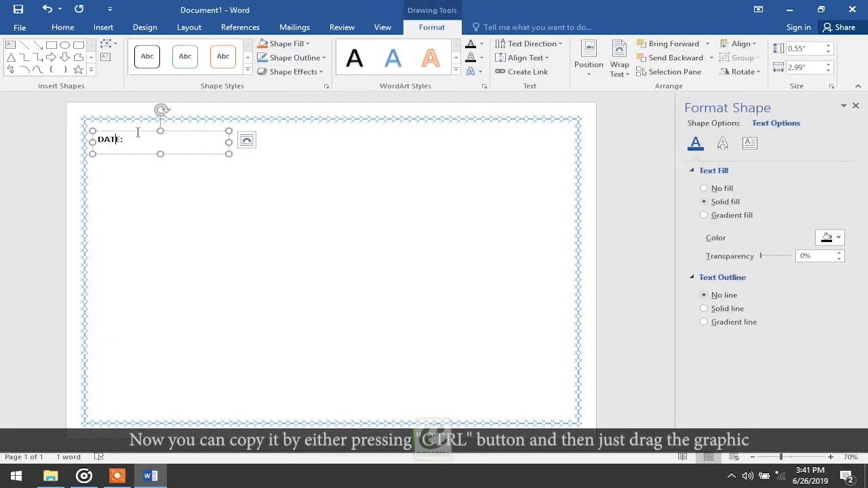
drag(136, 133, 545, 133)
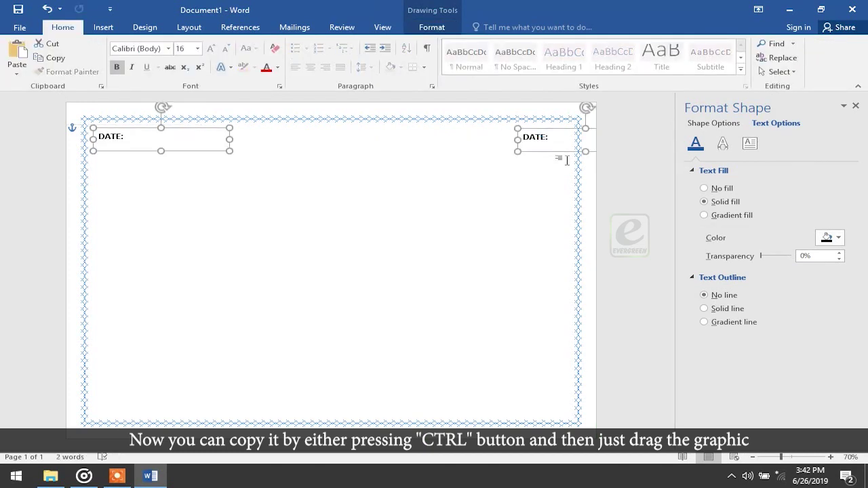
key(ctrl+z)
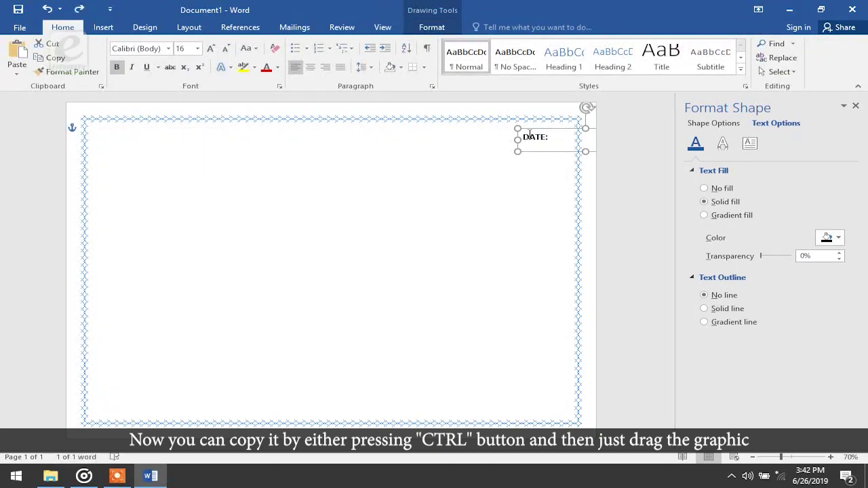
drag(536, 131, 118, 130)
- Copy and paste the "DATE:" text box, and place the duplicate in the page's upper-right corner
click(54, 58)
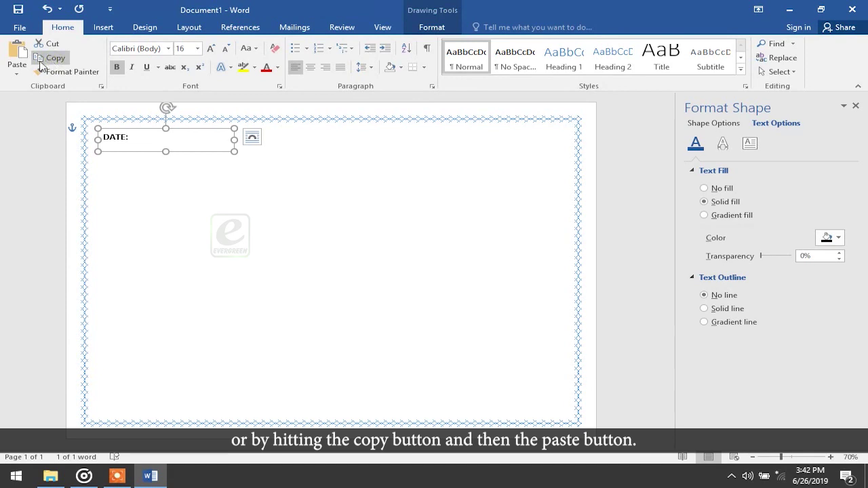
click(18, 55)
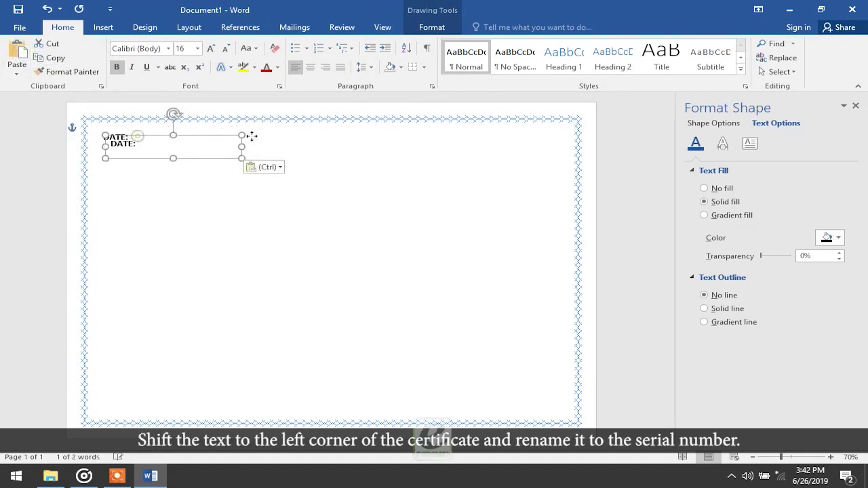
drag(251, 136, 553, 128)
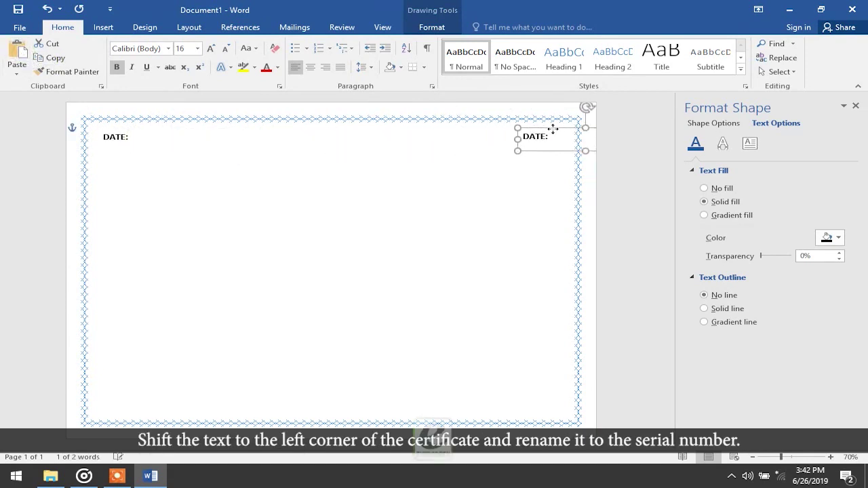
- Change the duplicate box's text to "SERIAL NUMBER:" and shift it left so the label fits inside the border
triple_click(545, 134)
text(SERIAL N)
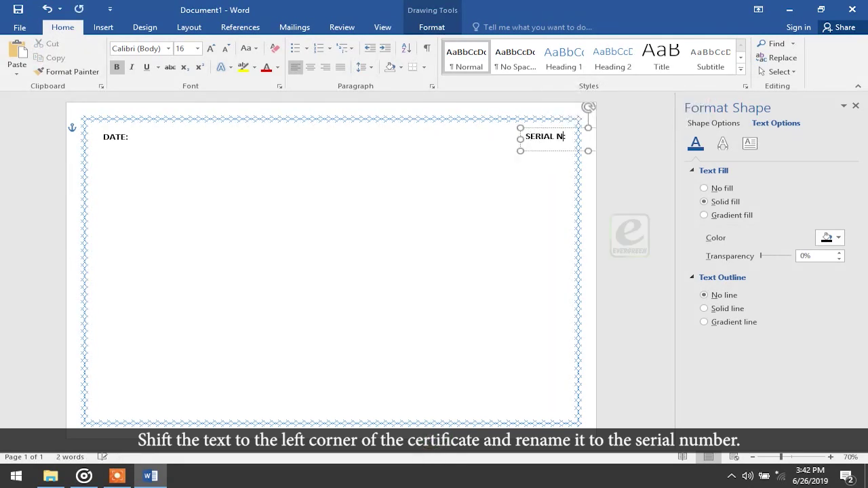
text(UM:)
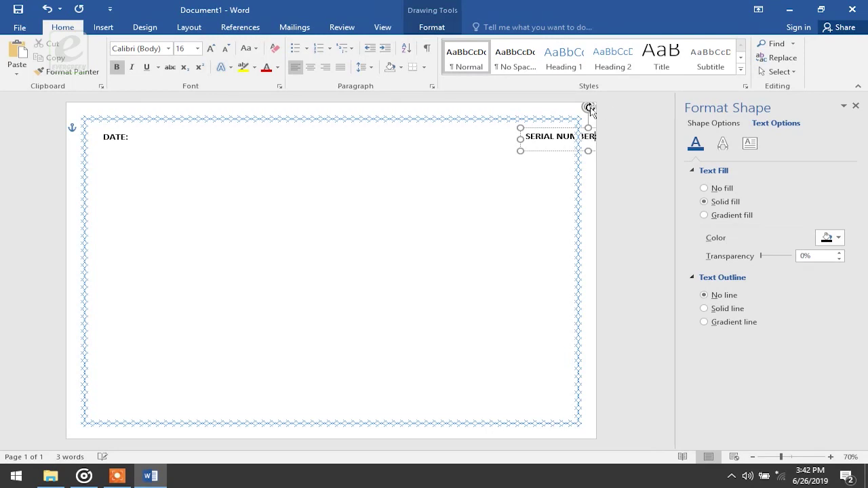
drag(561, 128, 508, 128)
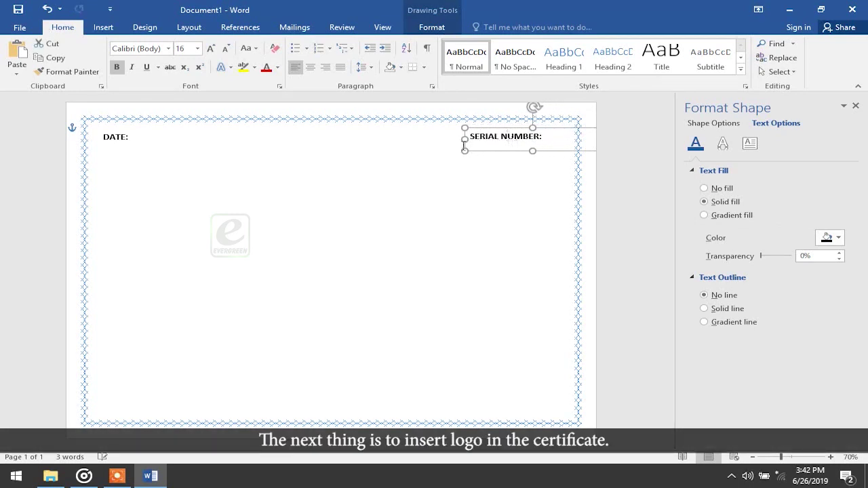
click(282, 192)
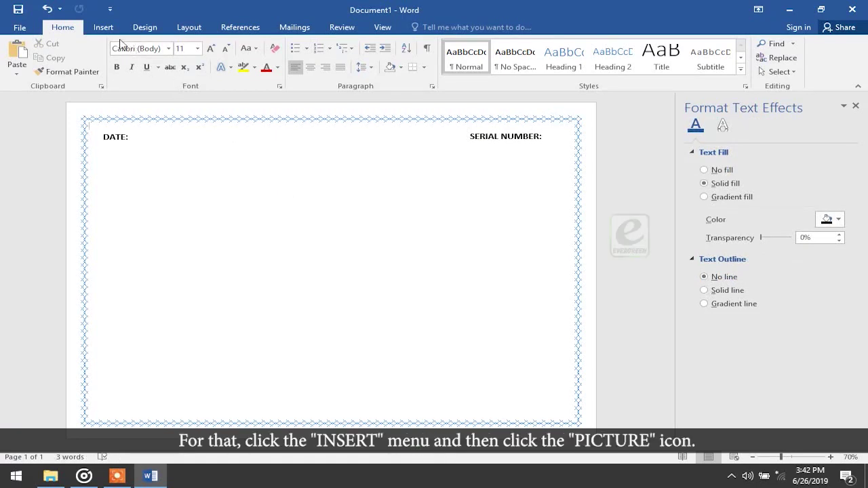
- Insert the picture YOUR+LOGO+HERE from the MS-WORD folder
click(103, 29)
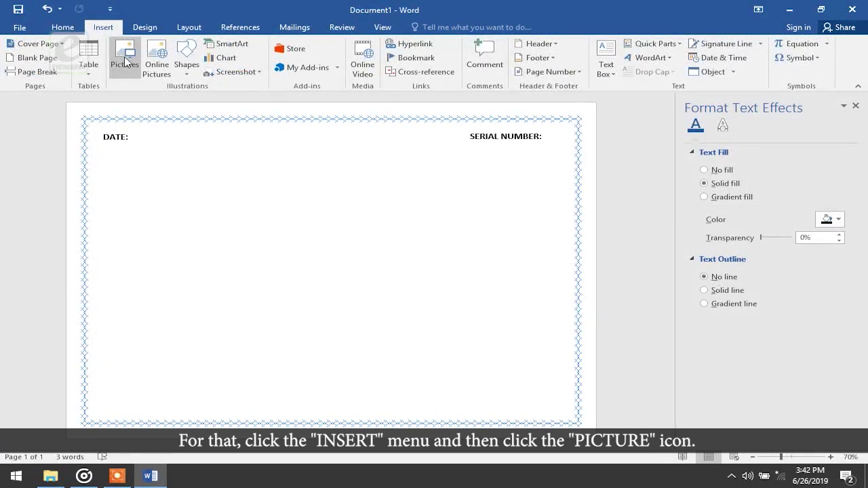
click(125, 62)
click(126, 61)
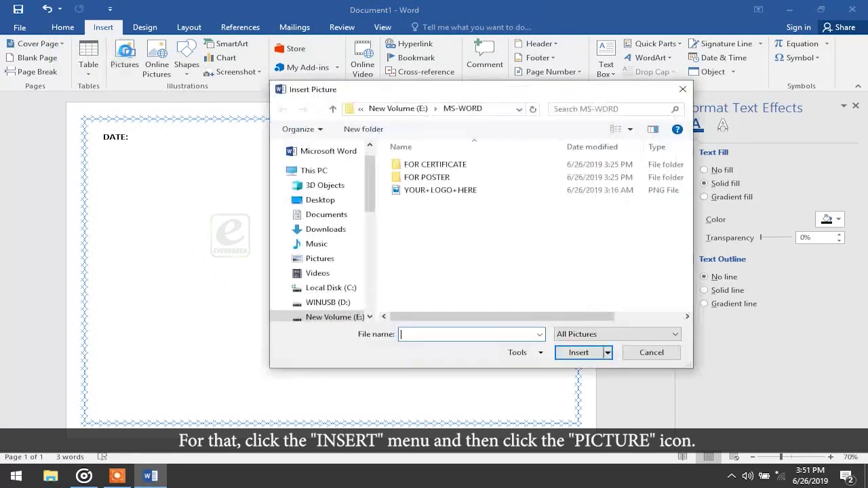
click(442, 191)
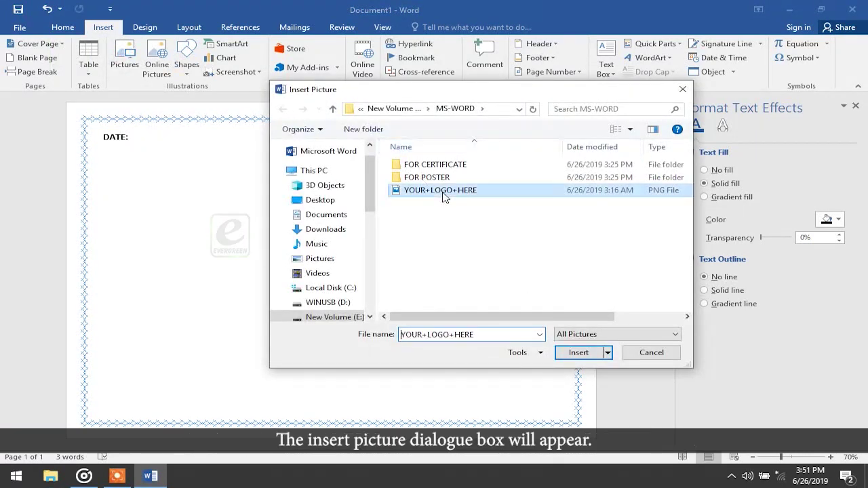
click(593, 357)
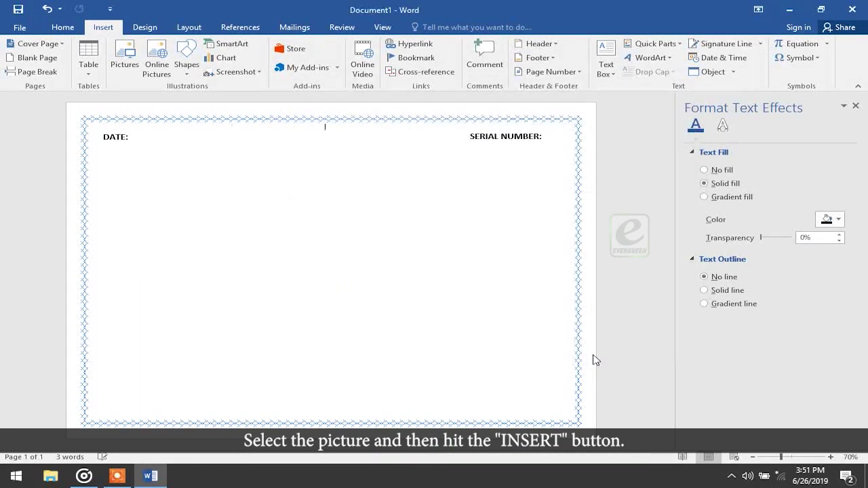
- Set the logo's text wrapping to In Front of Text and shrink it into the top centre between the date and serial number labels
drag(234, 206, 277, 219)
drag(324, 123, 242, 143)
click(294, 140)
click(283, 135)
right_click(243, 145)
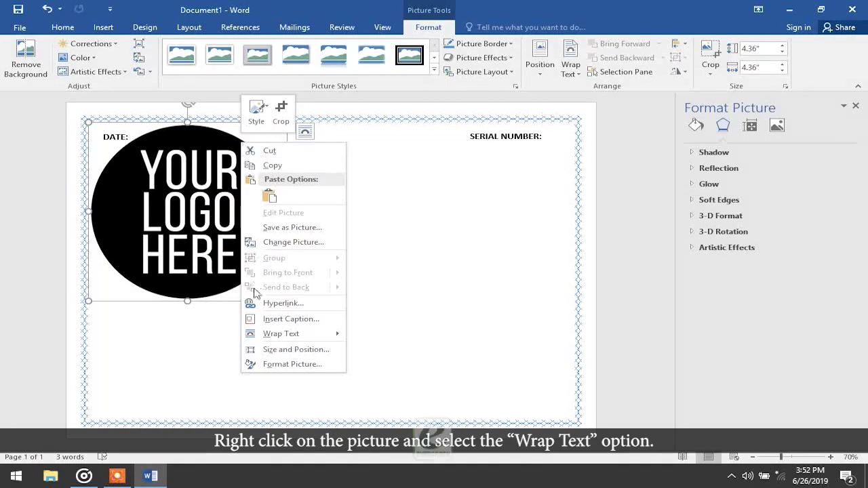
mouse_move(276, 339)
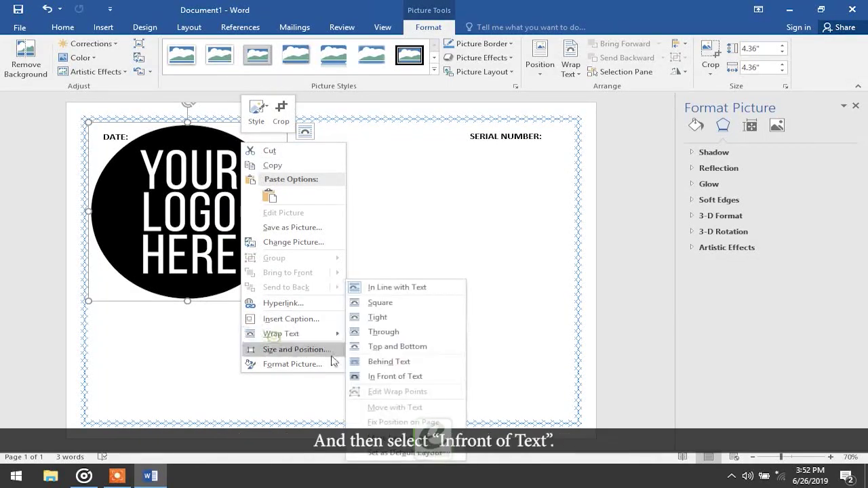
click(377, 376)
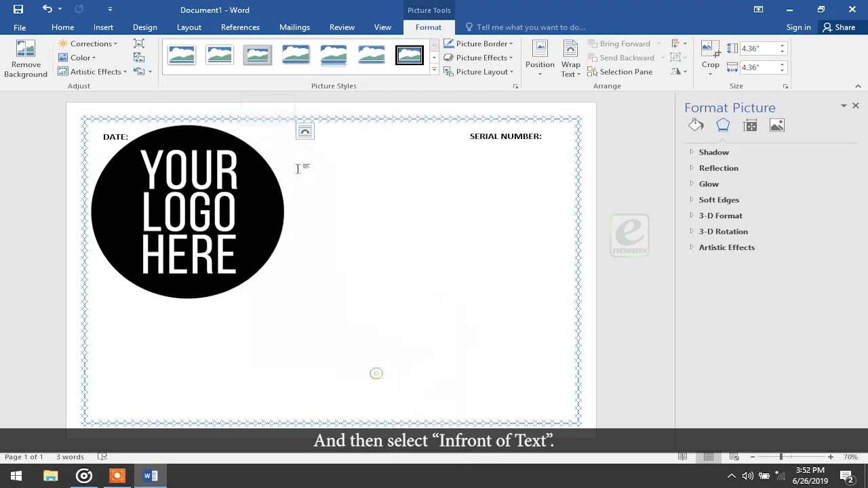
drag(284, 122, 313, 127)
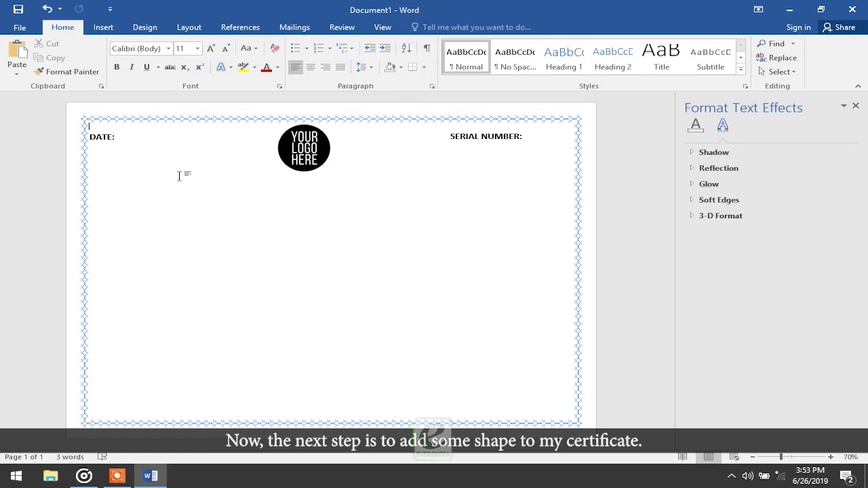
- Draw a parallelogram about 6.12" wide and 0.69" high below the logo, extending to the right border, and give it no line
click(110, 28)
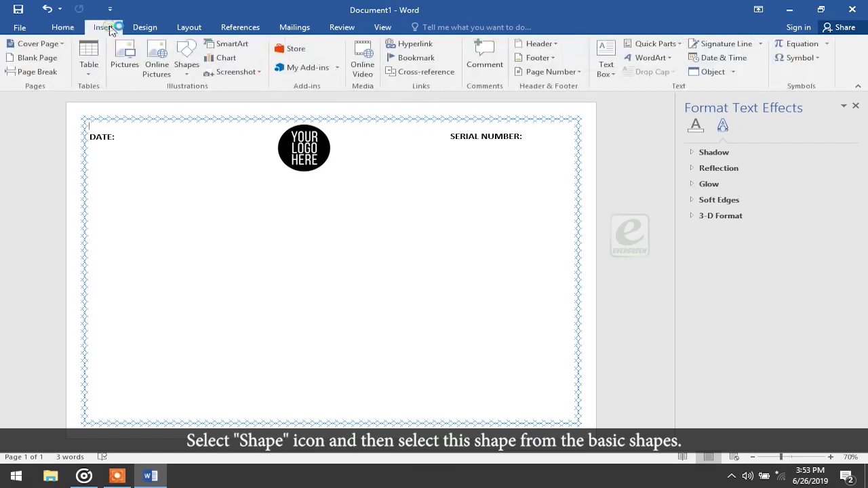
click(185, 55)
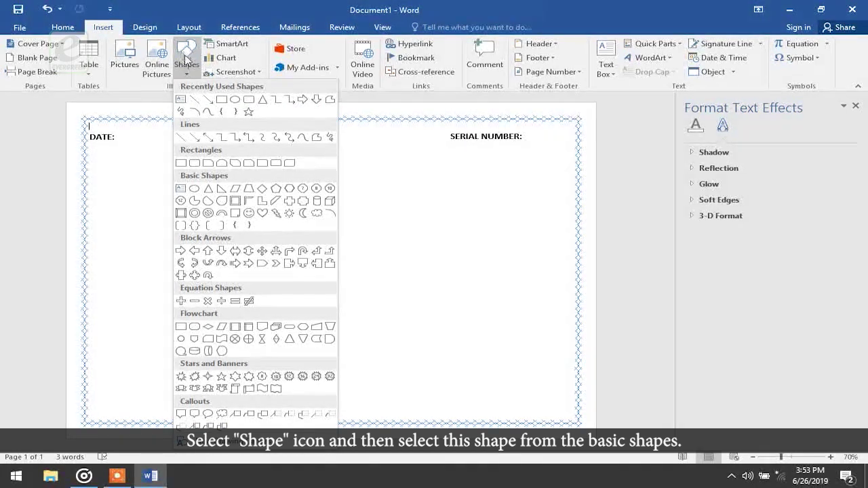
click(235, 189)
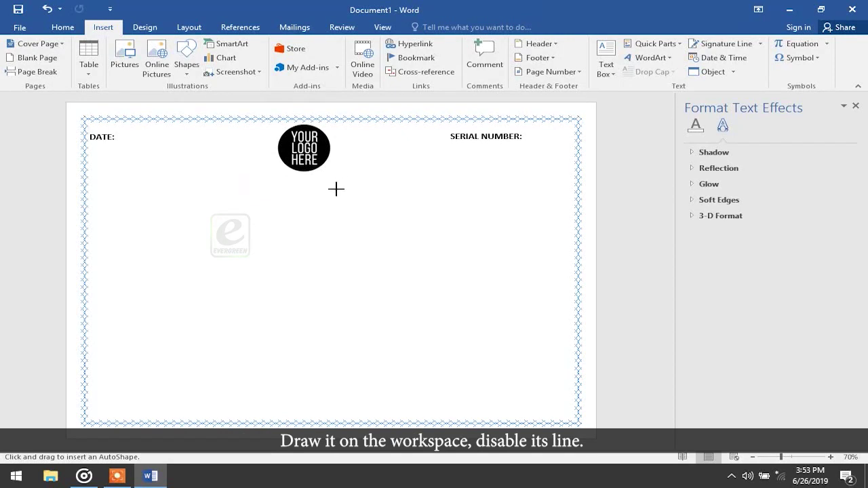
drag(303, 194, 581, 223)
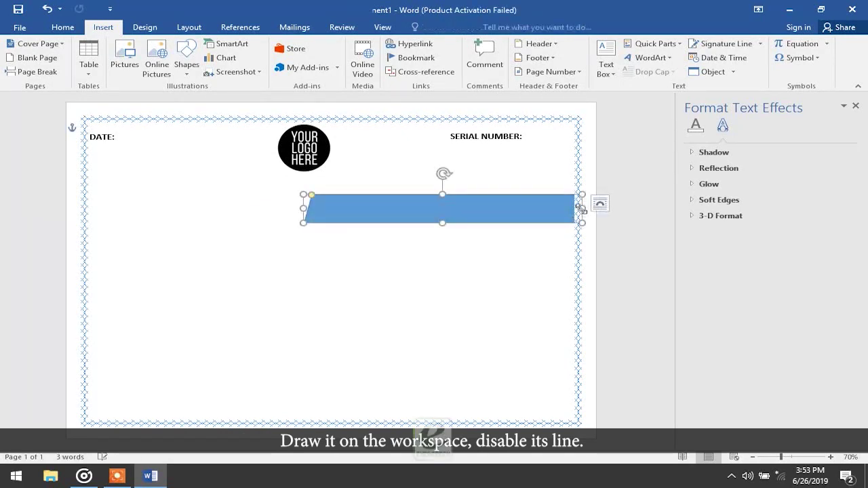
click(696, 128)
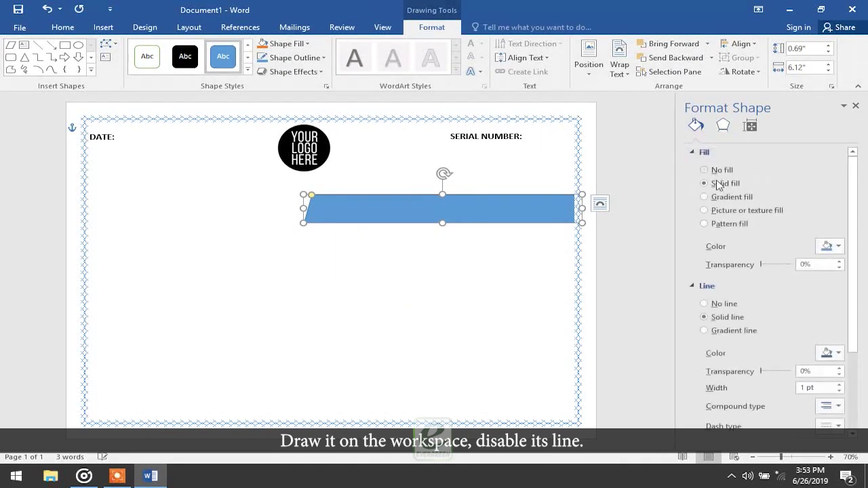
click(705, 304)
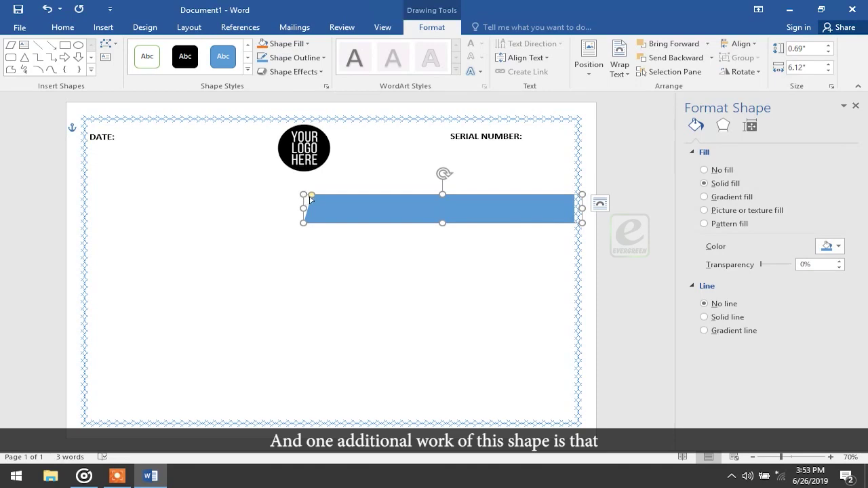
- Increase the slant of the parallelogram's ends and move it slightly left to meet the page's right border
drag(310, 196, 337, 202)
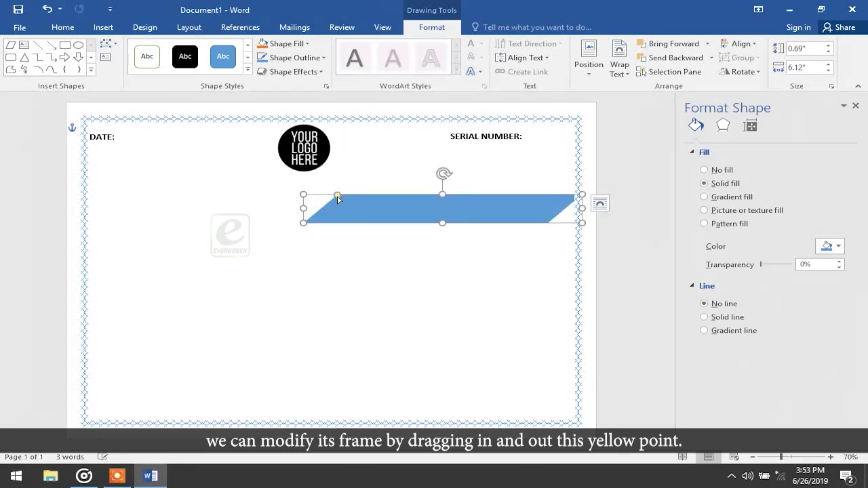
drag(509, 197, 500, 197)
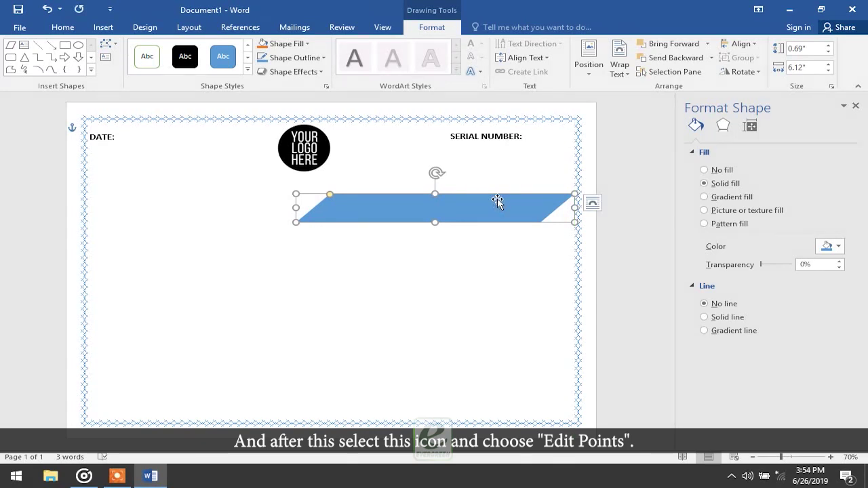
- Edit the parallelogram's points, moving its lower-right point outward so the right end becomes vertical along the page border
click(109, 43)
click(139, 75)
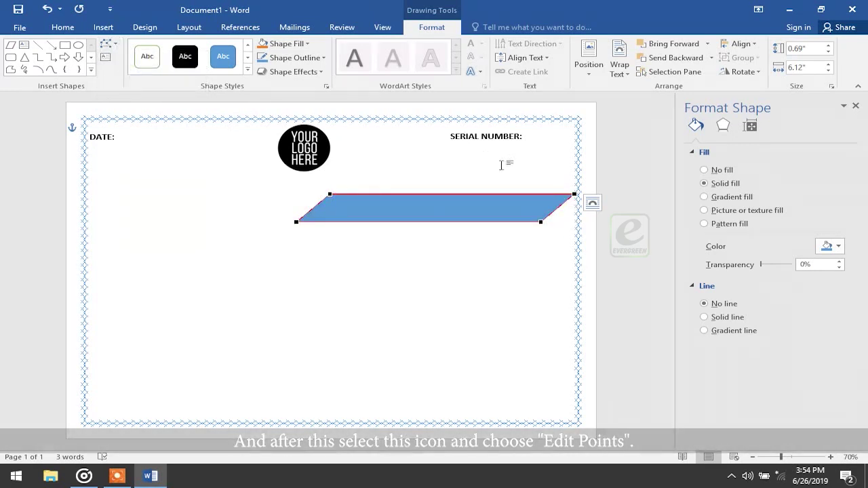
click(541, 222)
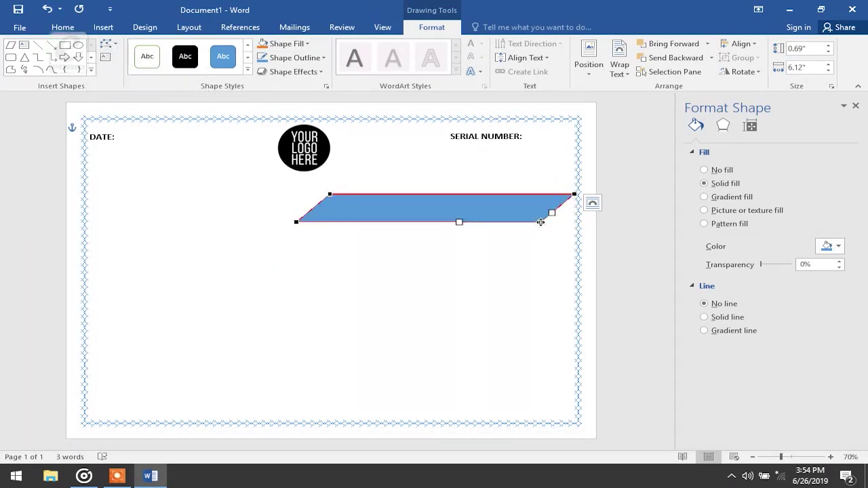
drag(541, 222, 572, 222)
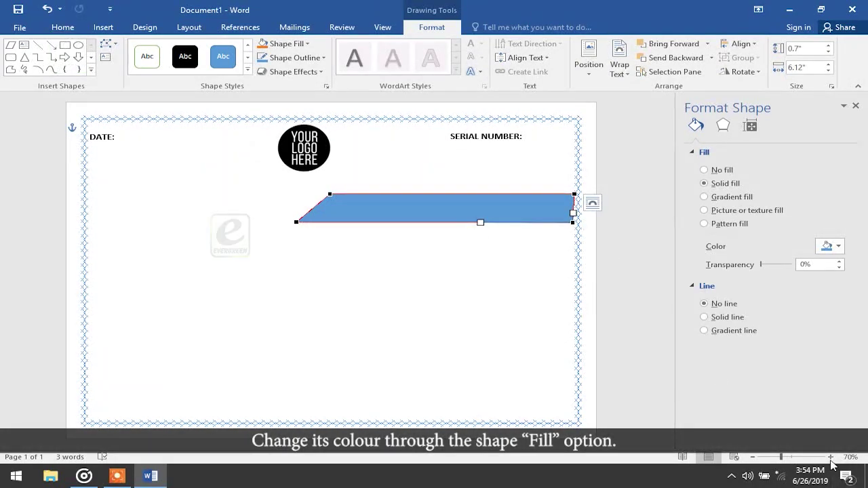
- Fill the banner shape with a light blue theme color
scroll(572, 214, up, 2)
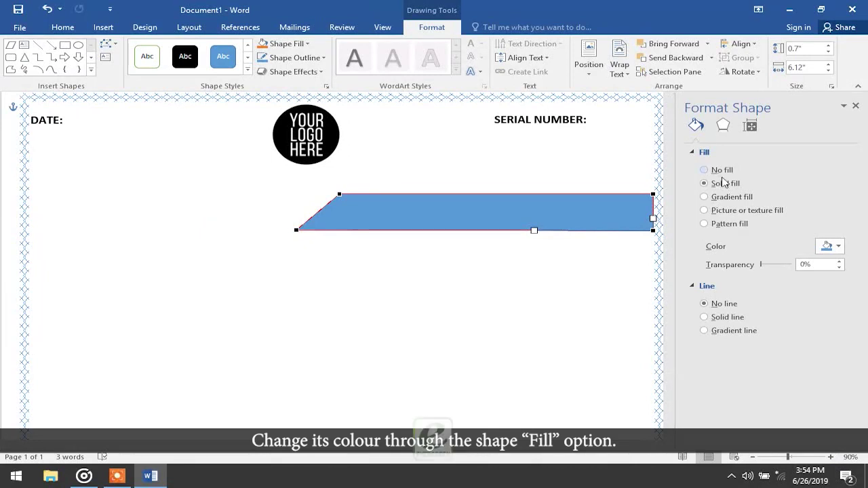
click(831, 246)
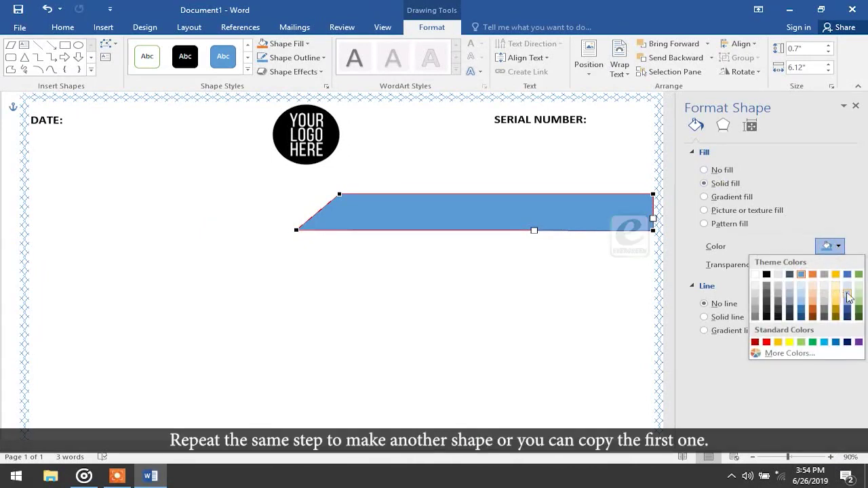
click(846, 294)
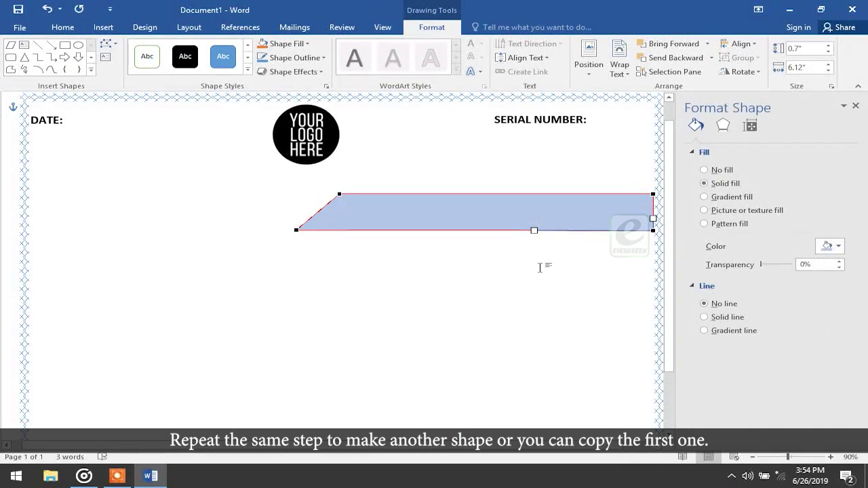
click(431, 263)
scroll(135, 180, down, 1)
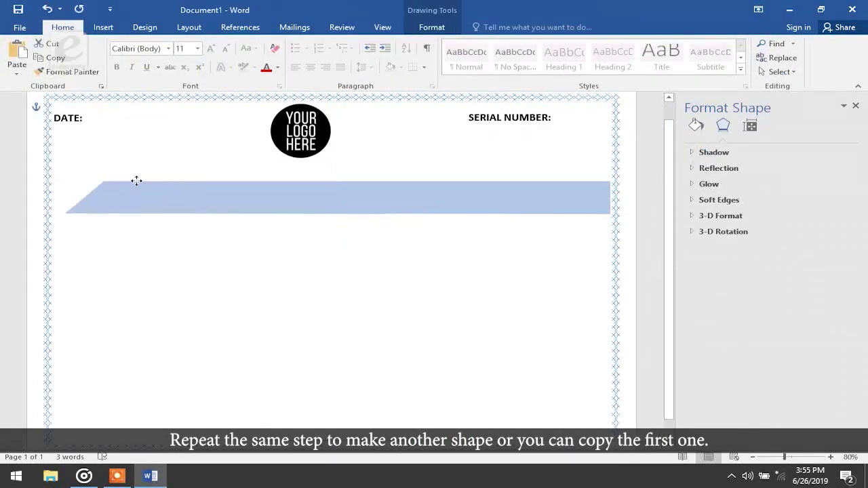
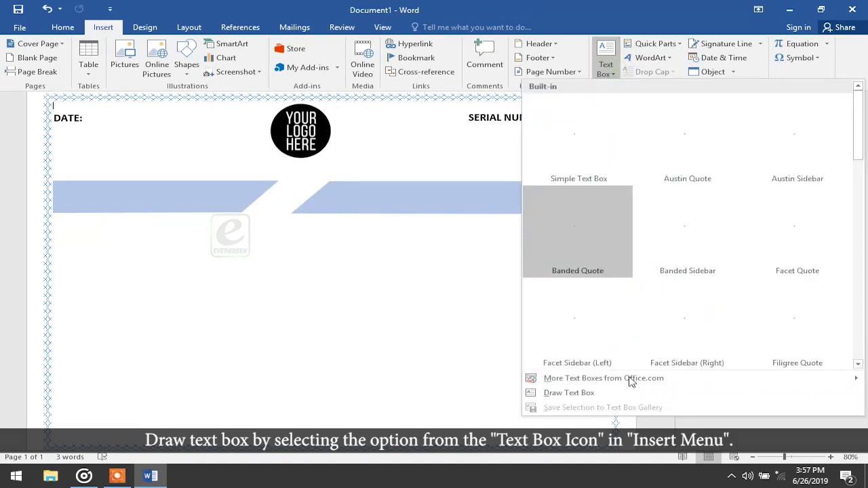
- Draw a text box about 3.17" wide and 0.54" high on the left banner and enter "Certificate"
click(588, 393)
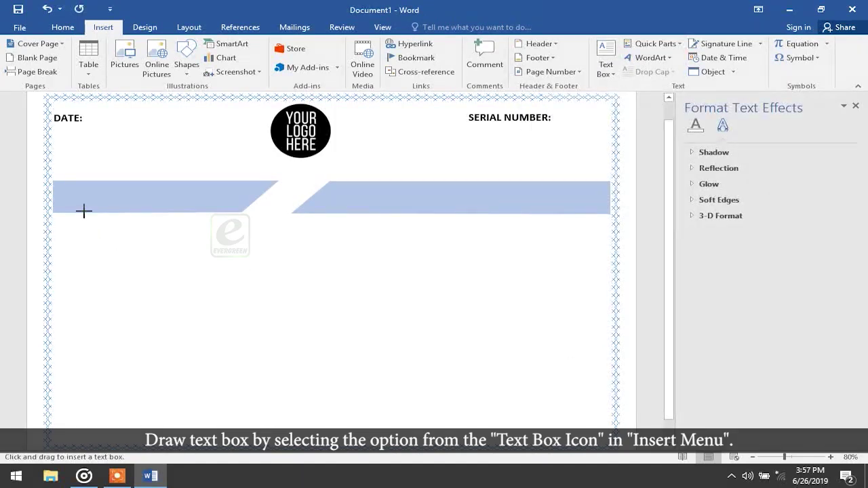
mouse_move(63, 188)
mouse_down()
mouse_move(215, 203)
mouse_move(229, 214)
mouse_up()
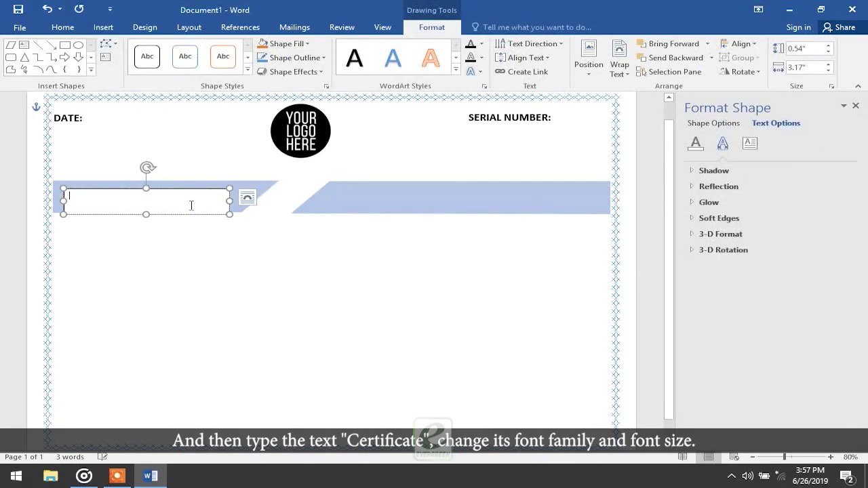
text(Certi)
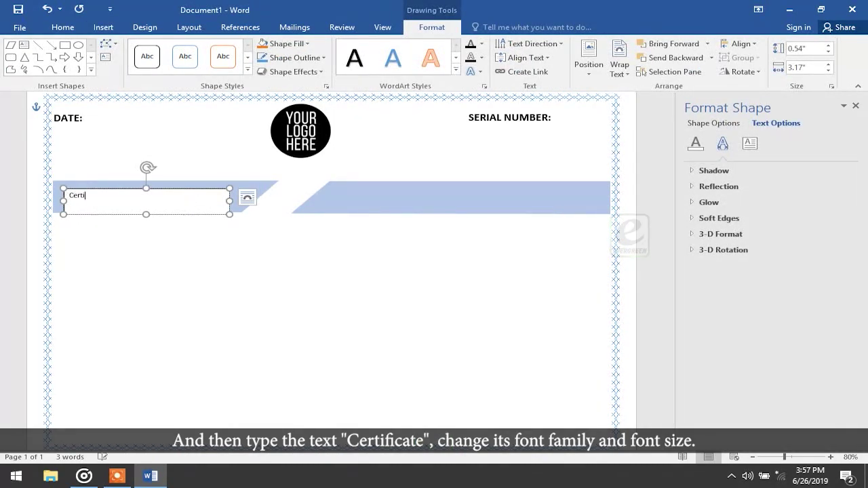
text(ficate)
- Set the "Certificate" text to Brush Script MT at 48 pt
double_click(84, 195)
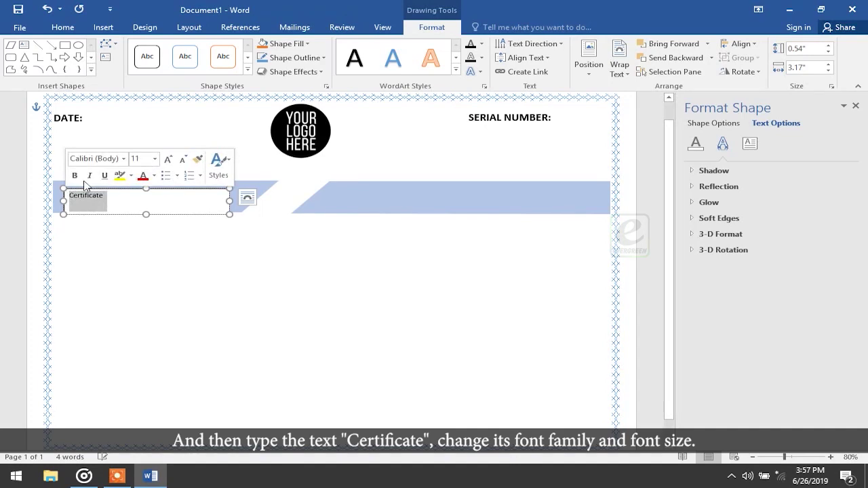
click(122, 158)
scroll(122, 351, down, 10)
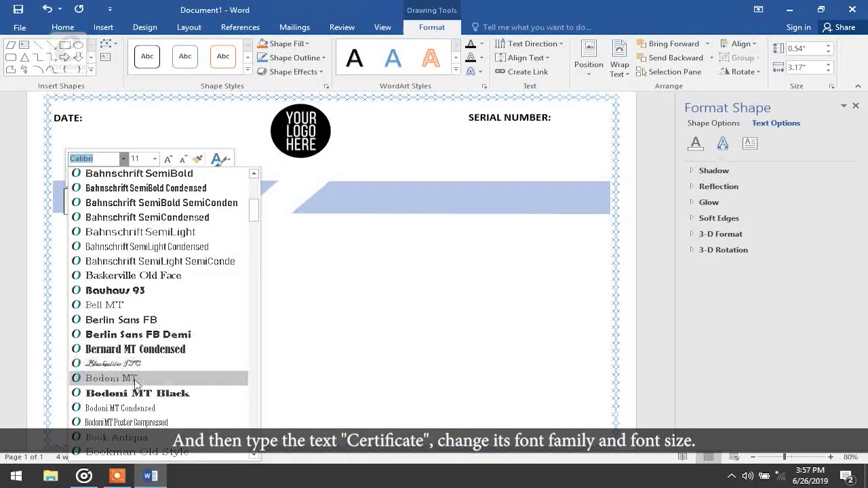
click(129, 350)
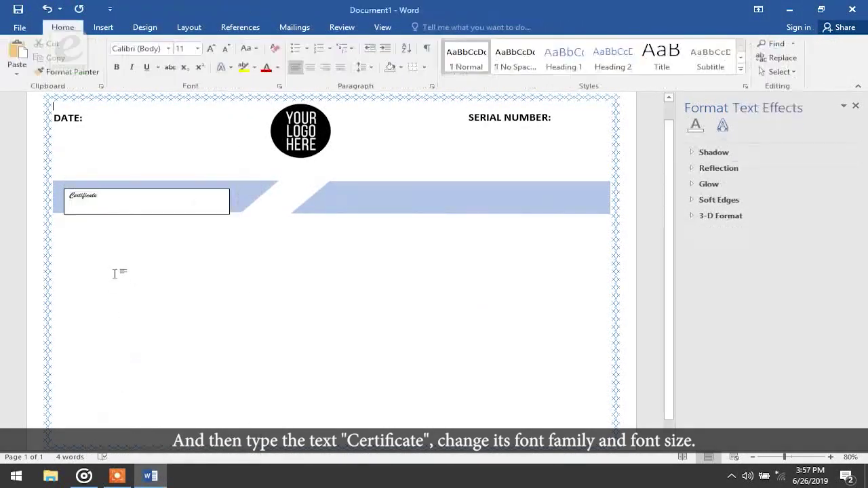
double_click(109, 198)
click(167, 165)
click(167, 165)
click(166, 166)
click(167, 166)
click(167, 166)
- Copy the "Certificate" text box and place the duplicate on the right banner
click(171, 174)
key(ctrl+c)
click(415, 173)
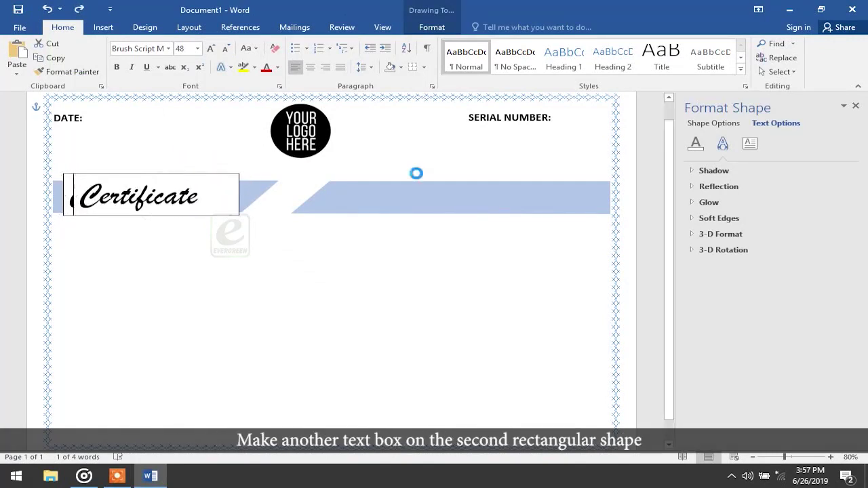
key(ctrl+v)
drag(469, 175, 461, 178)
- Replace the copied text with "YOUR SCHOOL NAME" and make its text box taller to show all the words
double_click(460, 193)
text(YOUR S)
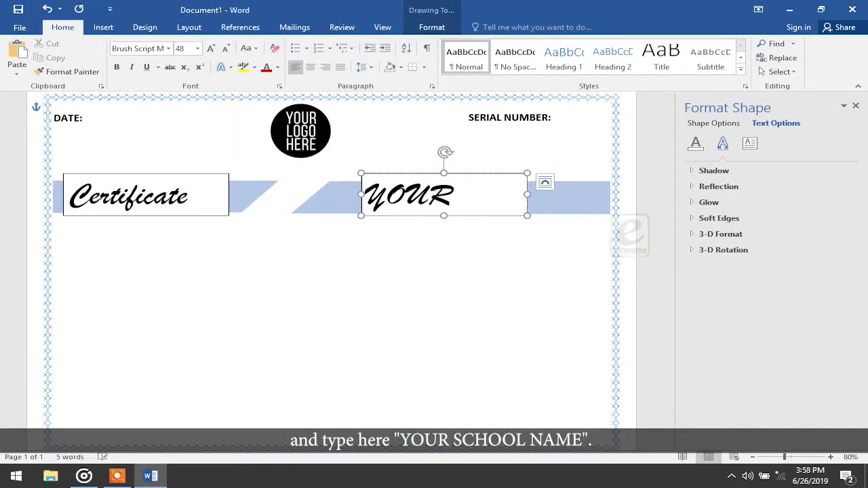
double_click(407, 198)
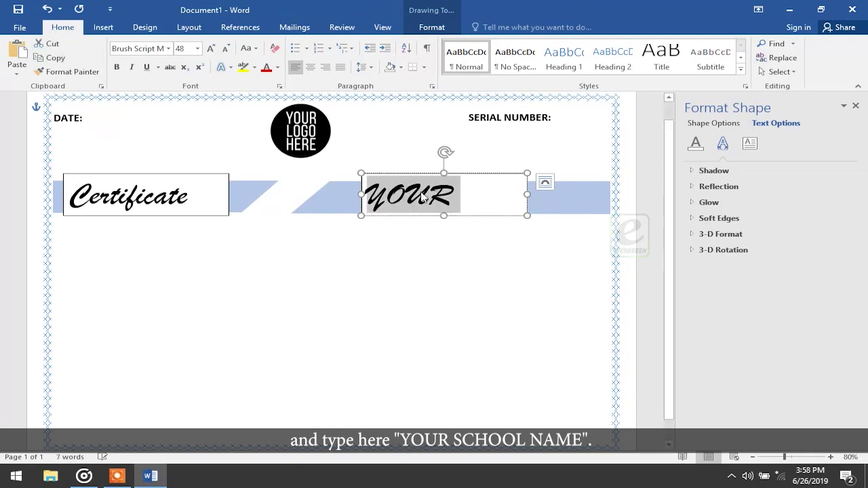
click(443, 195)
key(ctrl+a)
drag(443, 215, 443, 299)
- Set the school name text to Arial Rounded MT Bold at 24 pt
click(558, 249)
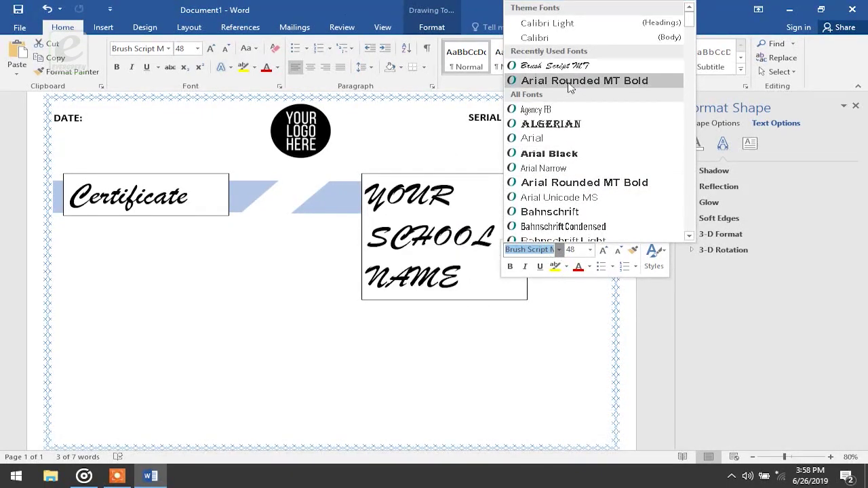
click(570, 82)
click(557, 229)
text(24)
key(Return)
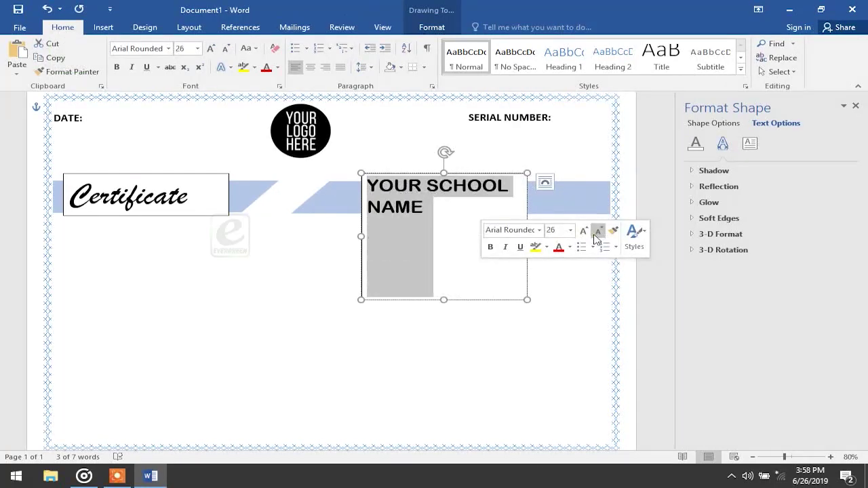
- Resize the school name text box to hold a single line and position it over the right banner
click(439, 214)
drag(527, 195, 616, 194)
drag(509, 170, 475, 181)
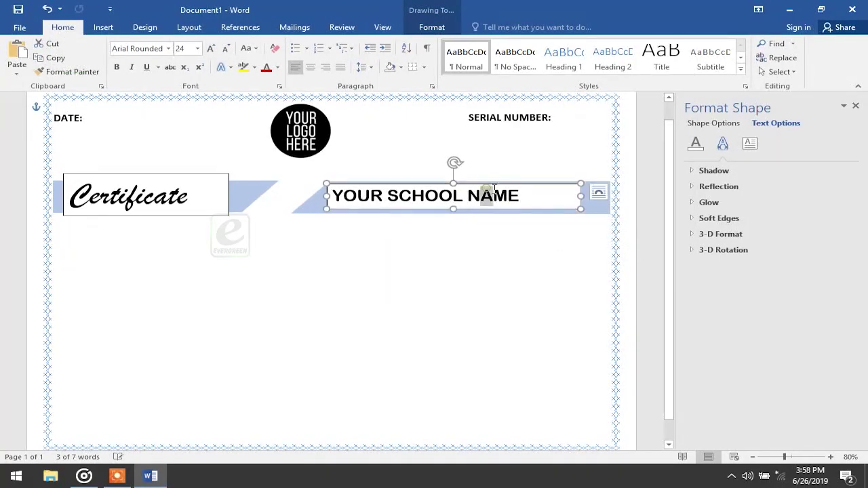
- Enlarge the school name text by three font sizes and widen its text box to span the right banner
click(459, 155)
click(459, 156)
click(459, 155)
drag(581, 196, 620, 196)
drag(527, 190, 519, 191)
drag(468, 210, 469, 214)
- Set both banner text boxes to no fill and no line
shift+click(211, 177)
click(713, 123)
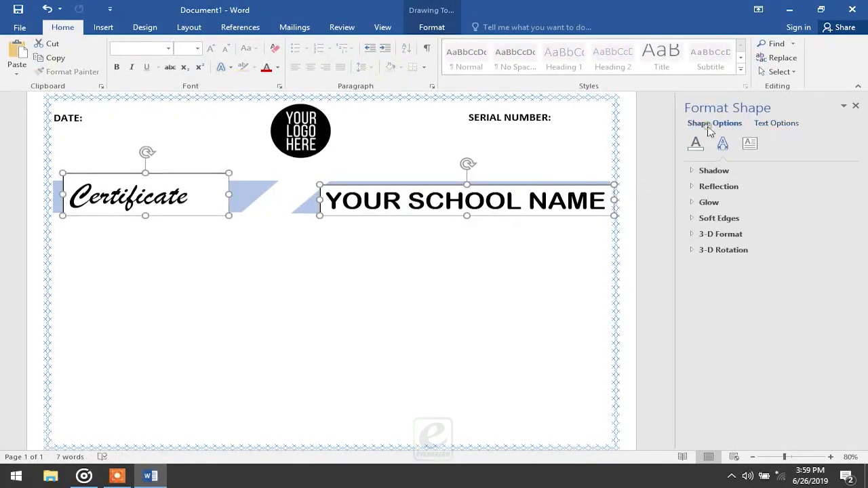
click(695, 143)
click(704, 187)
click(704, 280)
- Shift the "Certificate" text slightly right, reduce the school name by one font size and reposition it within its banner
click(183, 184)
drag(183, 183, 198, 184)
click(465, 182)
key(ctrl+shift+comma)
drag(566, 188, 601, 189)
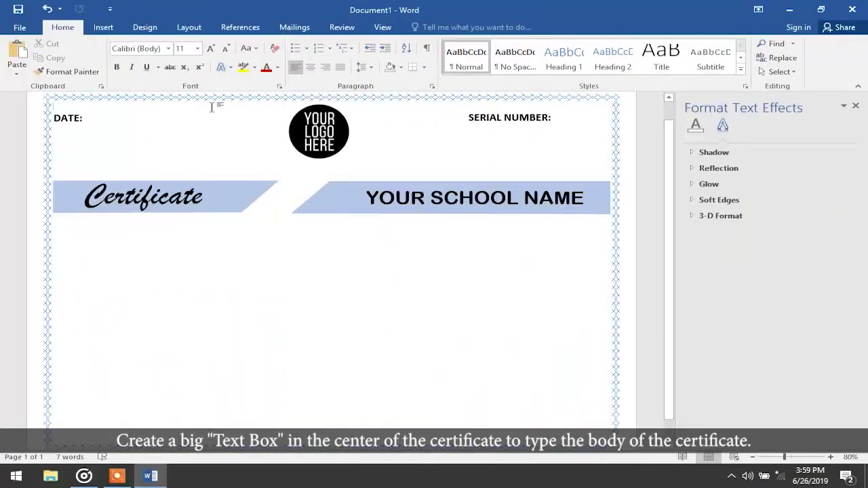
- Draw a large text box across the page below the two banners for the certificate body
click(103, 27)
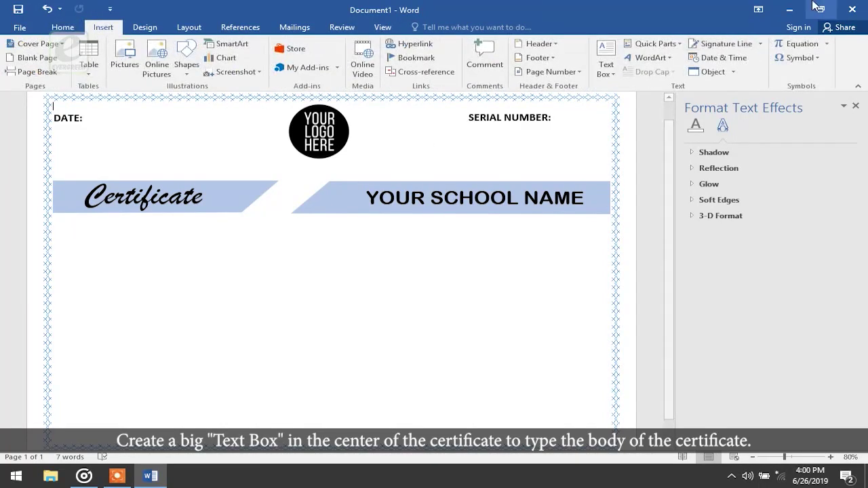
click(610, 61)
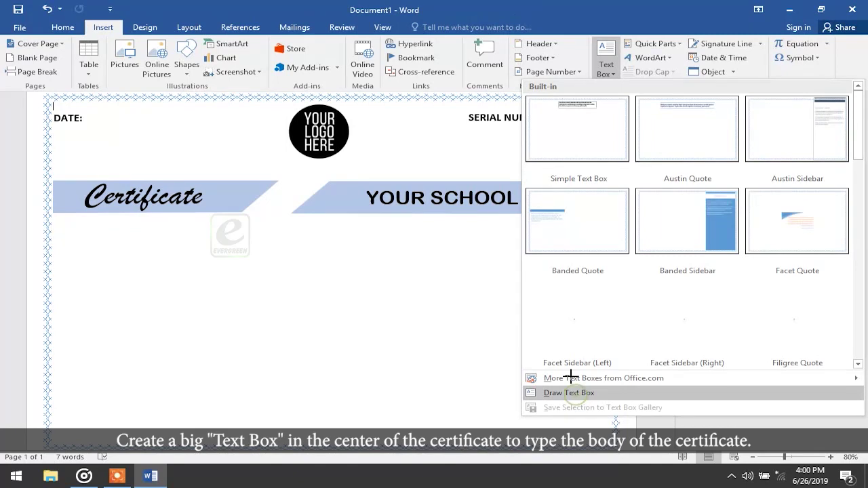
click(574, 393)
drag(80, 246, 598, 390)
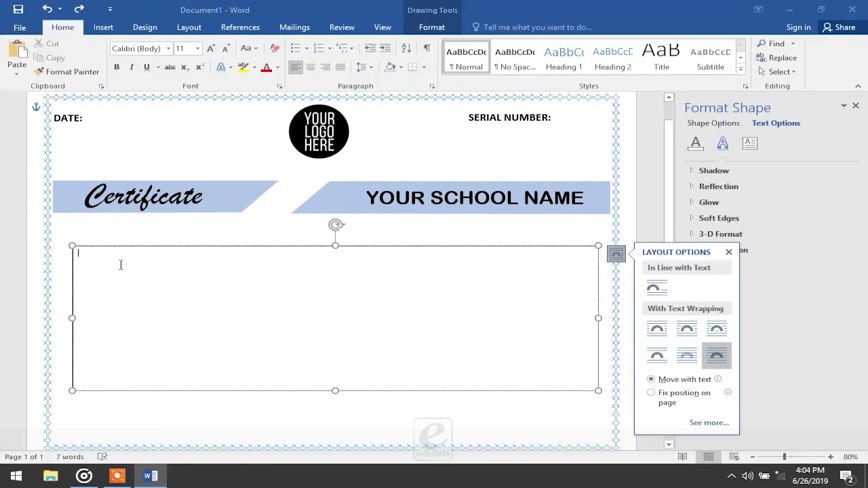
- Enter "Certificate of Participation", "This is certify that Mr./Ms." and "Has participated in … held on" with underscore blanks, as separate lines
text(Certificate of Participation)
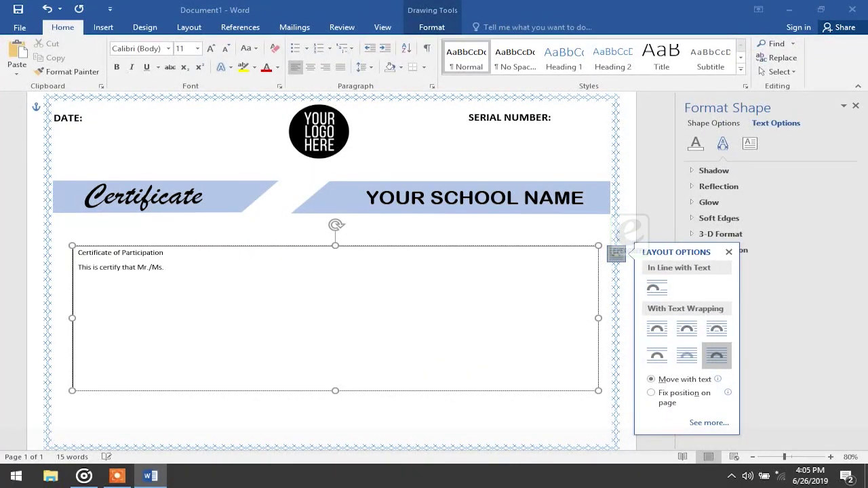
key(Return)
text(Has participated in ____________________________________ held on ____________________________)
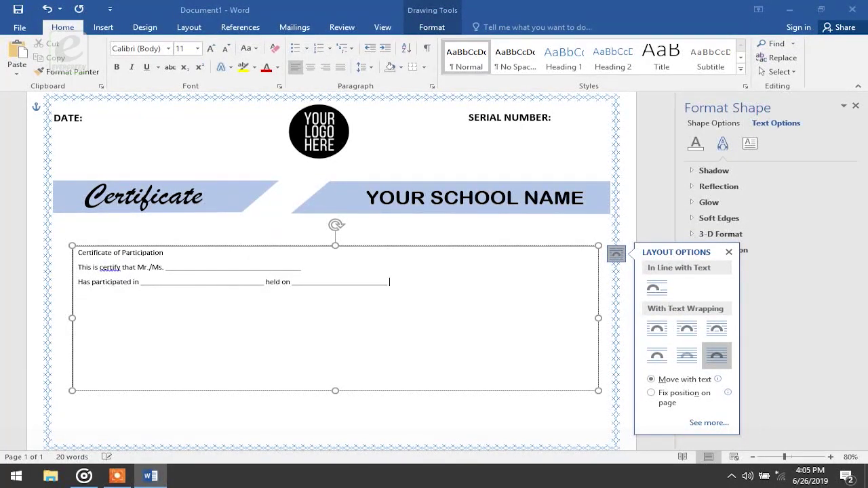
- Center all the body text and increase its font size to 22 pt
key(ctrl+a)
key(ctrl+e)
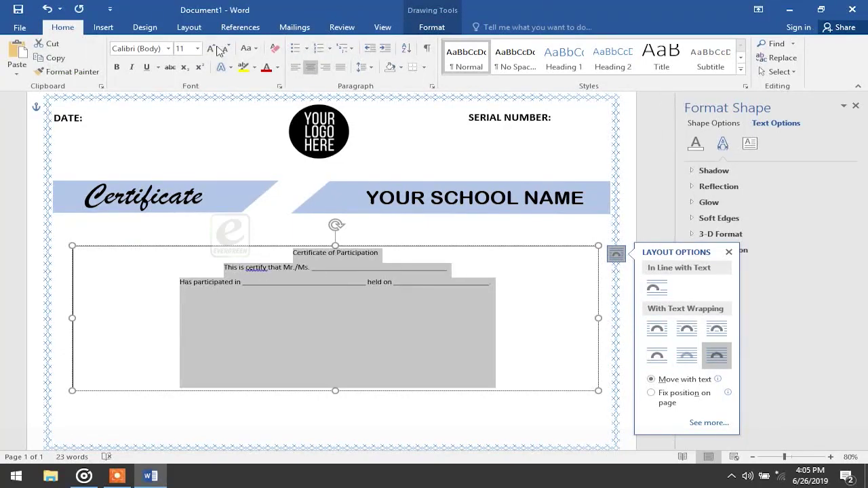
click(211, 49)
click(211, 49)
click(212, 49)
click(212, 48)
click(211, 48)
click(212, 49)
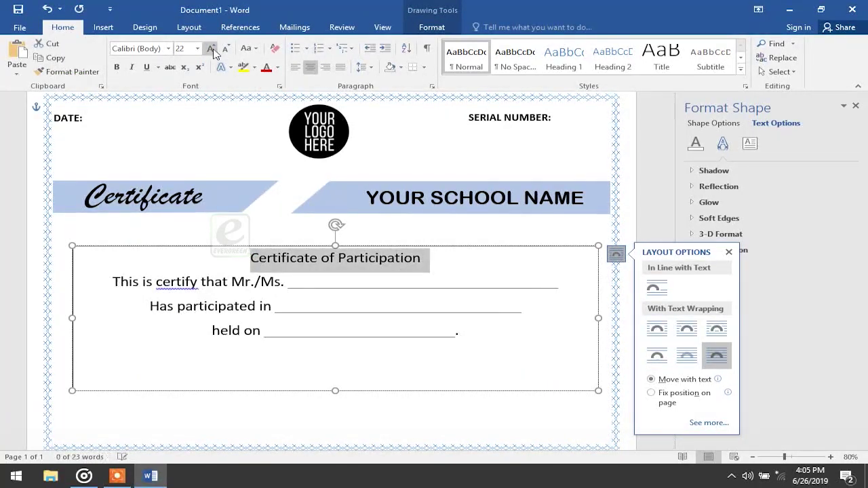
- Enlarge the "Certificate of Participation" heading by four font sizes and make it bold, italic and red
click(212, 49)
click(212, 48)
click(211, 48)
click(212, 49)
key(ctrl+b)
click(264, 67)
click(130, 66)
- Correct the body line to read "This is to certify that" and shorten the text box to just below the last line
click(259, 354)
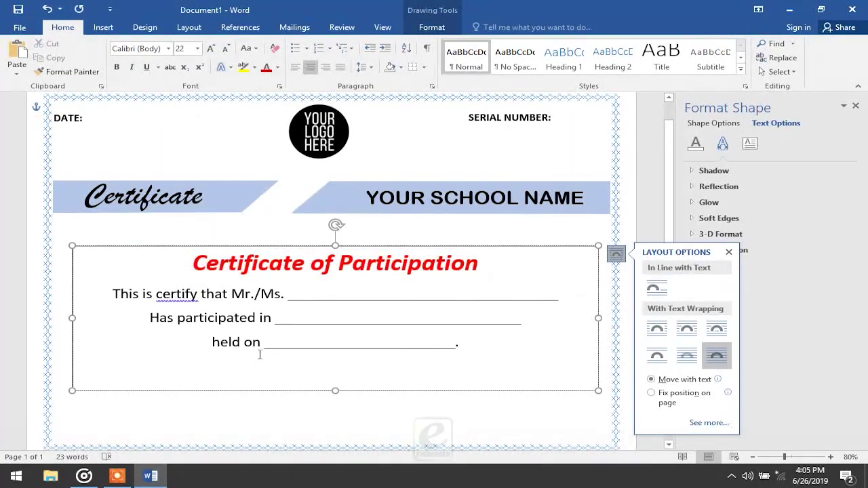
text(to)
drag(335, 390, 337, 365)
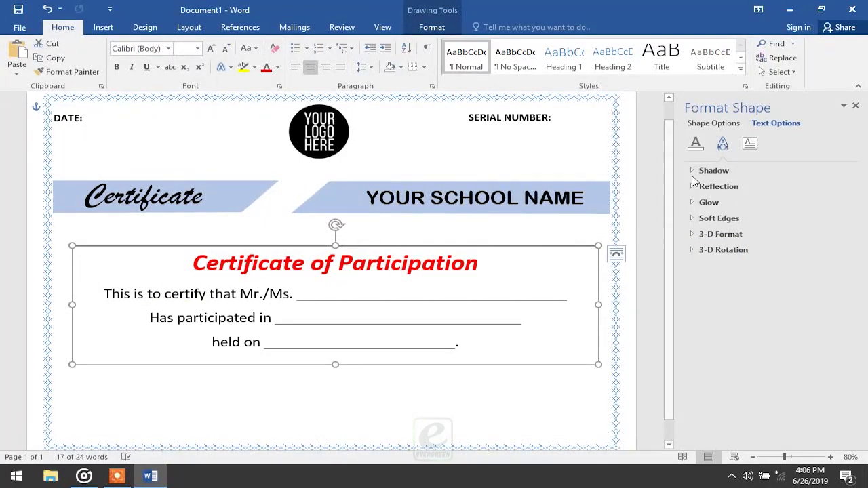
- Remove the outline of the body text box
click(713, 123)
click(694, 143)
click(596, 354)
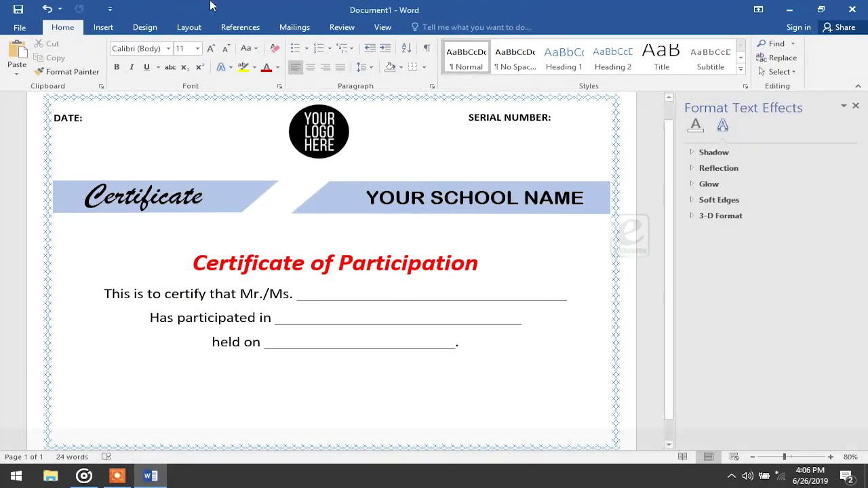
- Draw a text box about 3.26" wide and 0.42" high in the certificate's lower-left corner and enter "Organising Secretary" in it
click(103, 27)
click(605, 65)
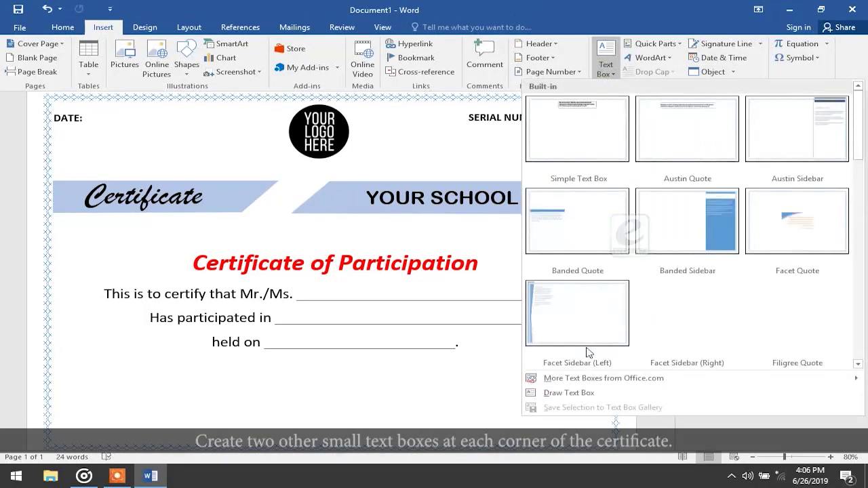
click(568, 393)
drag(59, 416, 233, 434)
text(Ora)
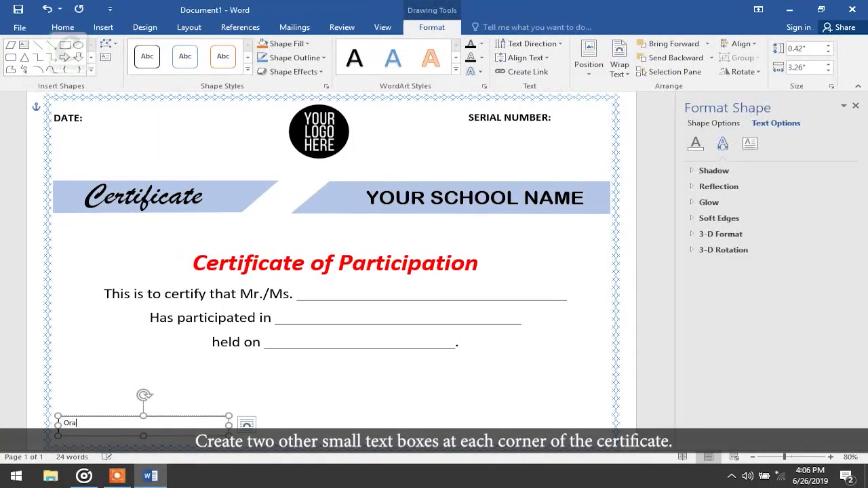
text(anising Secre)
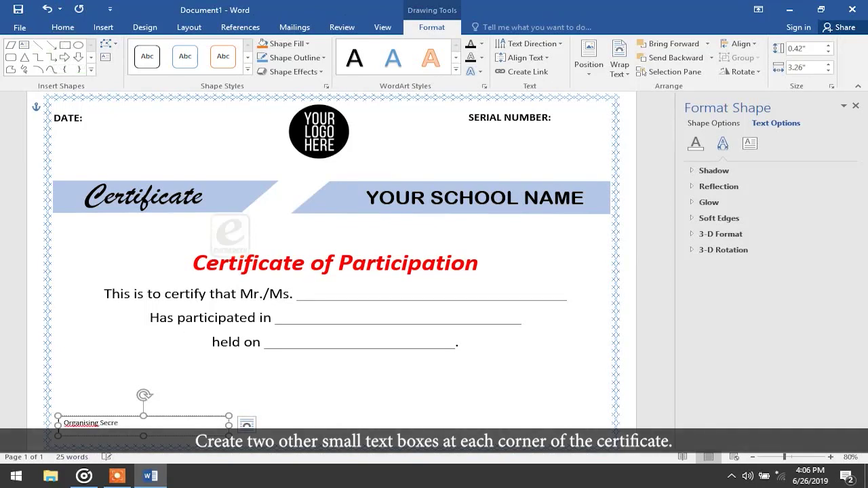
text(tary)
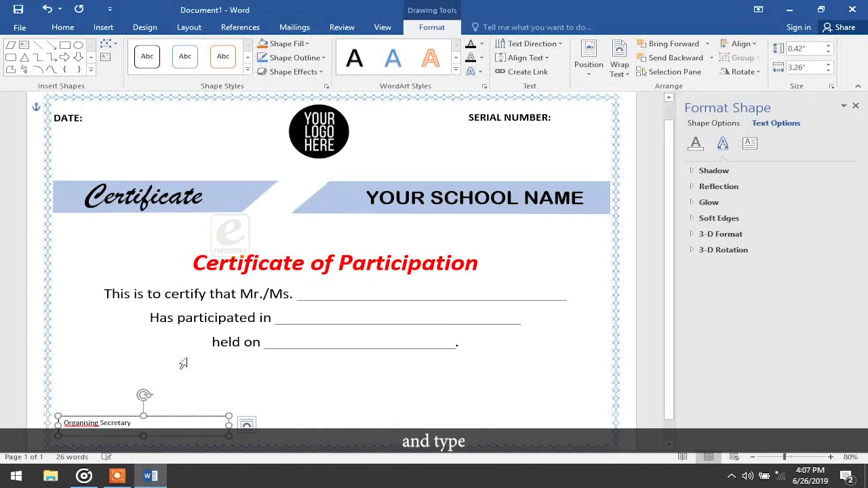
- Correct the spelling in the corner text box to "Organizing Secretary" and format the text as 16 pt bold
triple_click(153, 422)
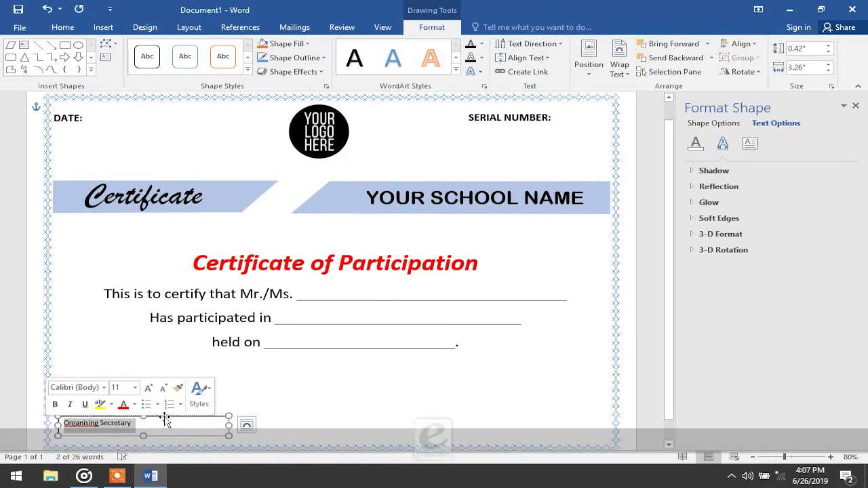
click(95, 424)
right_click(102, 425)
click(151, 368)
triple_click(162, 422)
key(ctrl+b)
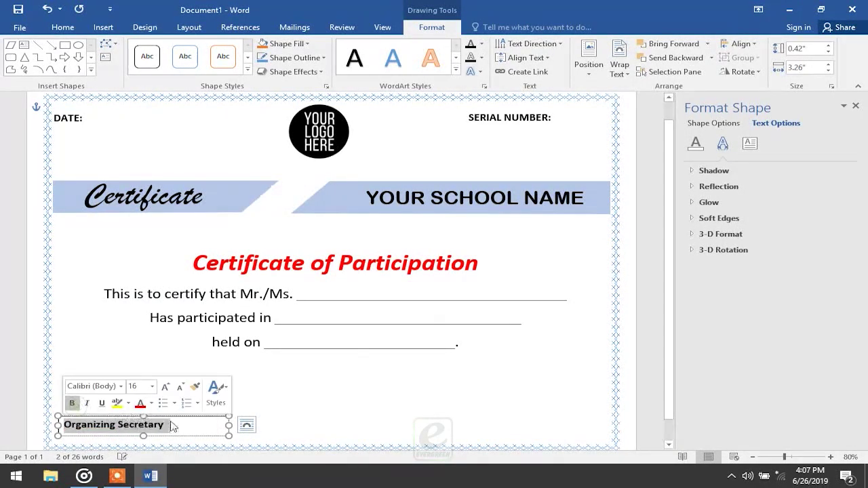
- Copy the "Organizing Secretary" text box to the certificate's lower-right corner and replace the copy's text with "Principal"
drag(201, 422, 583, 419)
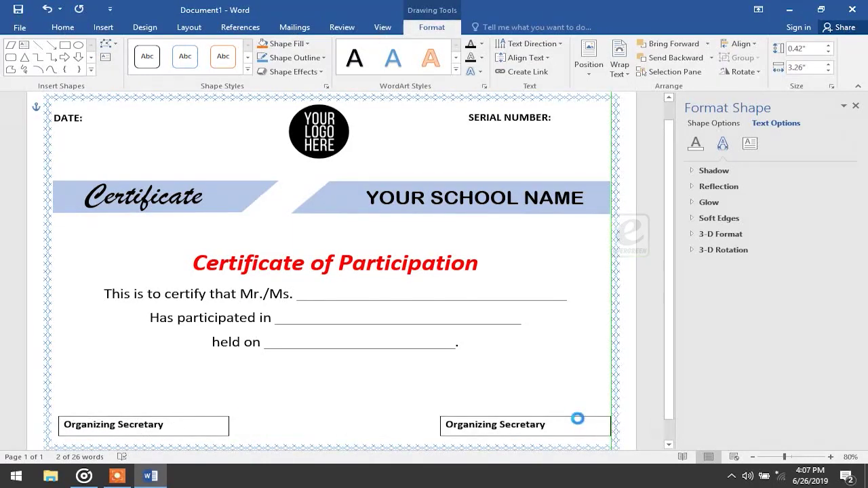
triple_click(459, 420)
text(Prin)
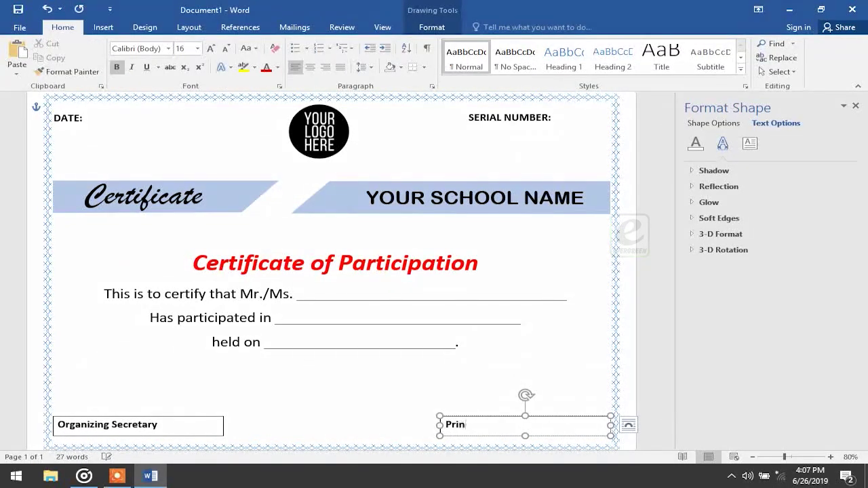
text(cipal)
- Narrow the "Principal" text box, copy it directly above, and enter the principal's full name at 11 pt in the widened copy
drag(489, 425, 597, 401)
triple_click(580, 403)
text(Mr)
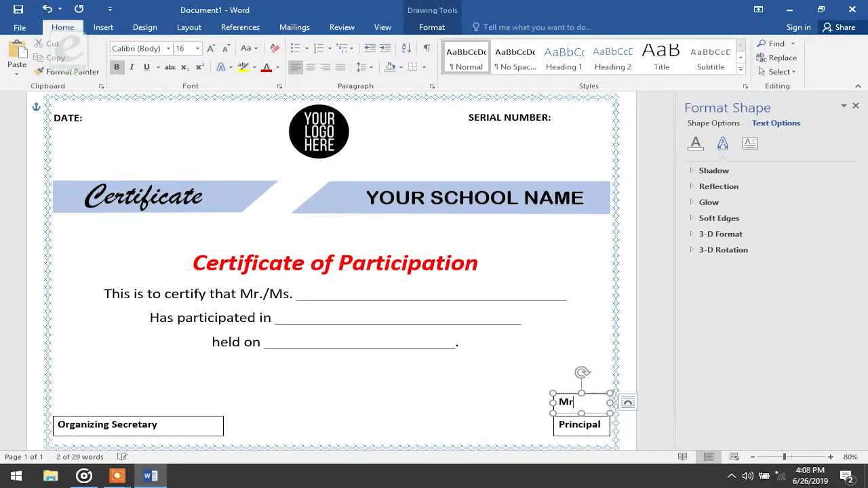
text(. Sa)
key(ctrl+a)
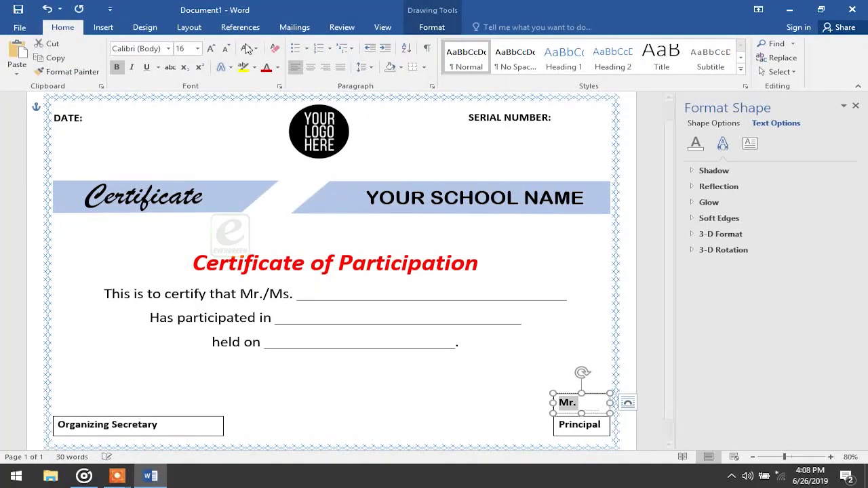
drag(552, 403, 530, 404)
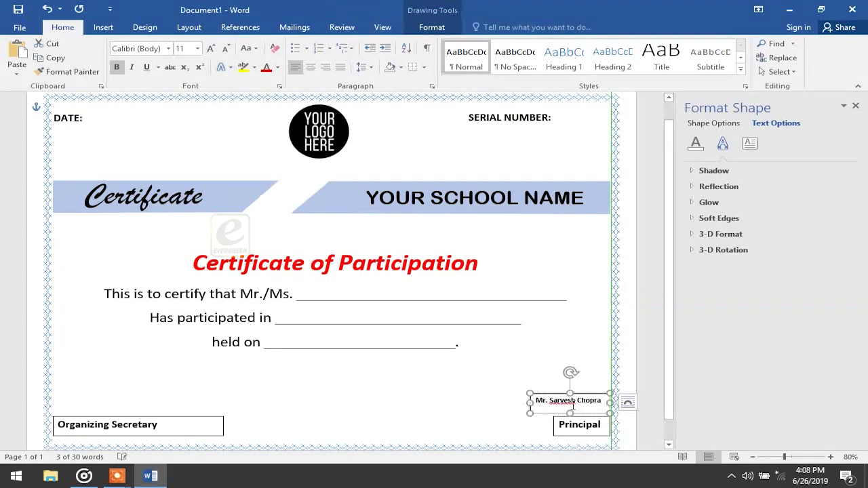
- Increase the principal's name to 12 pt, widen its text box to fit on one line and align it just above "Principal"
drag(584, 400, 585, 408)
key(ctrl+bracketright)
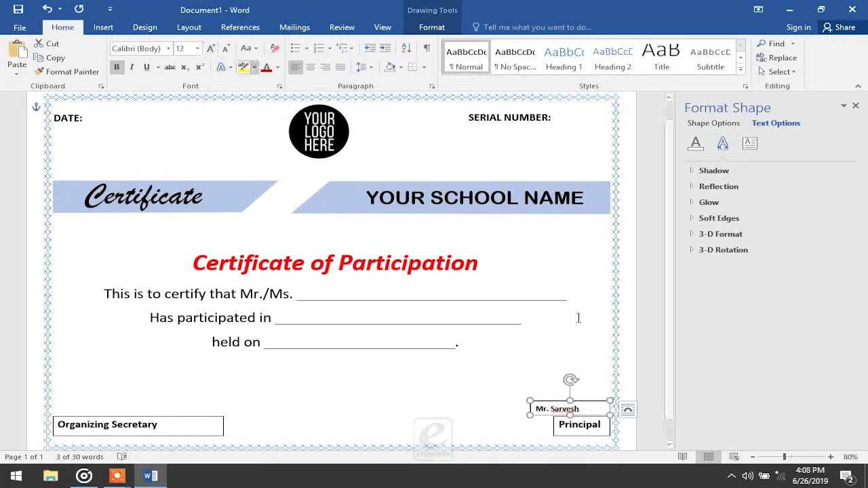
drag(530, 409, 511, 409)
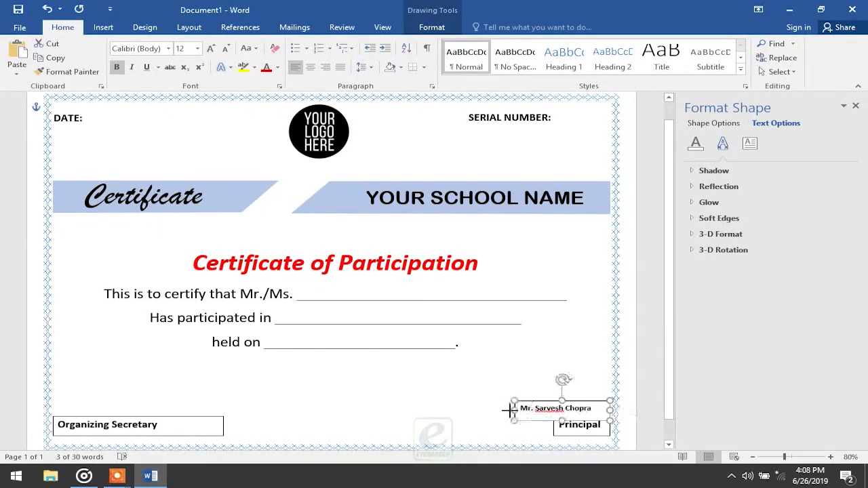
drag(583, 403, 599, 409)
- Remove the outlines of the principal's name, "Principal" and "Organizing Secretary" text boxes
click(713, 123)
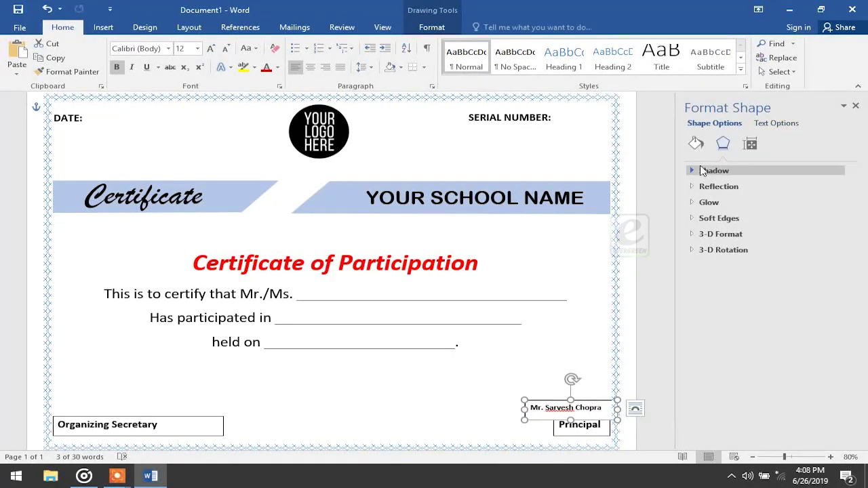
click(695, 143)
key(Tab)
click(704, 280)
key(Tab)
click(703, 280)
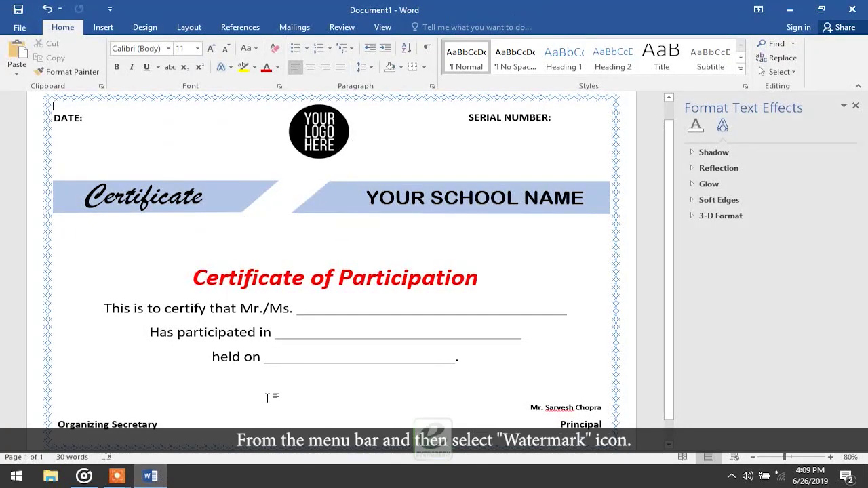
- Apply a custom diagonal, semitransparent text watermark reading "EVERGREEN PUBLICATIONS" in Calibri with automatic size
click(144, 27)
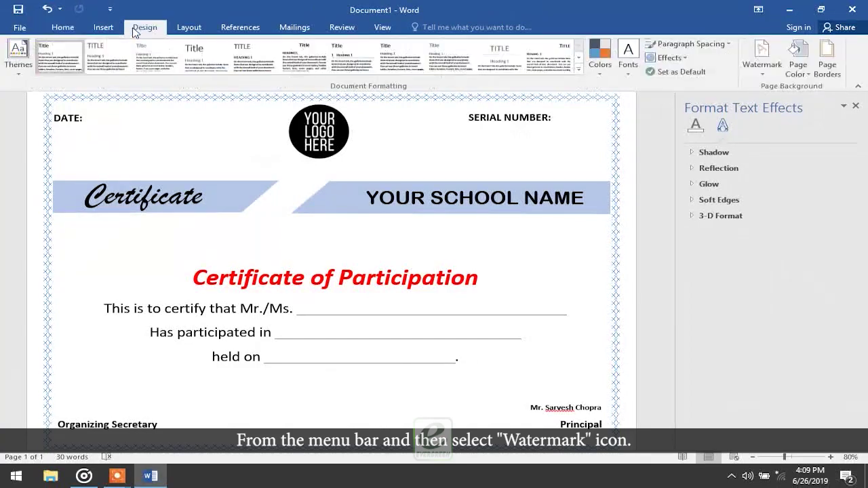
click(762, 54)
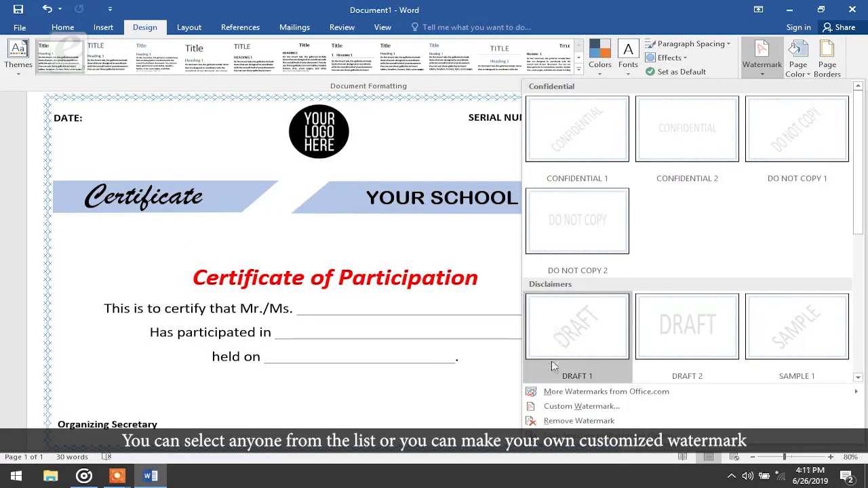
click(579, 408)
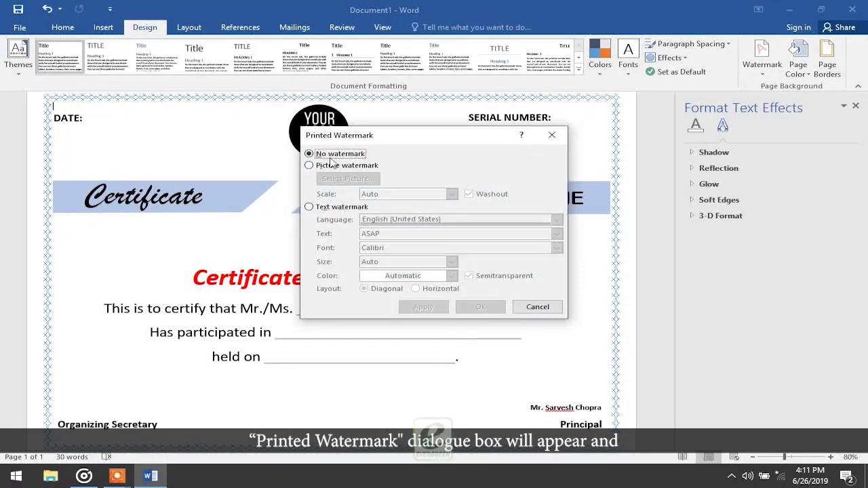
click(326, 168)
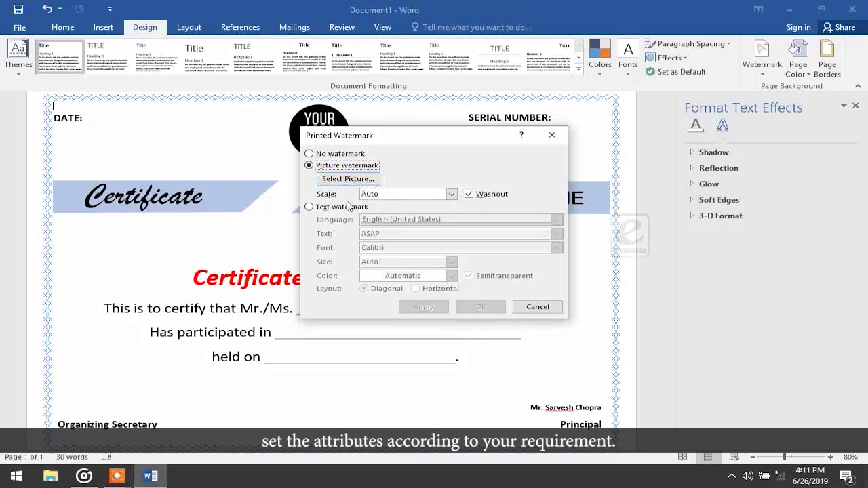
click(341, 208)
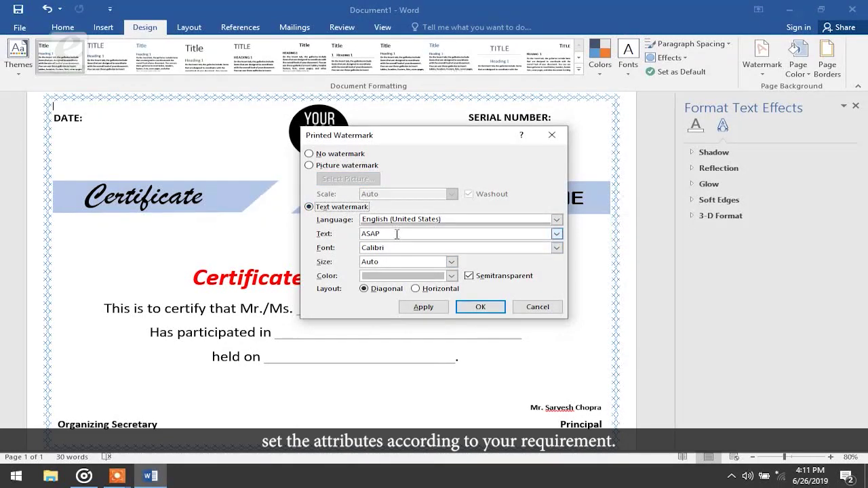
text(EVERGREEN PU)
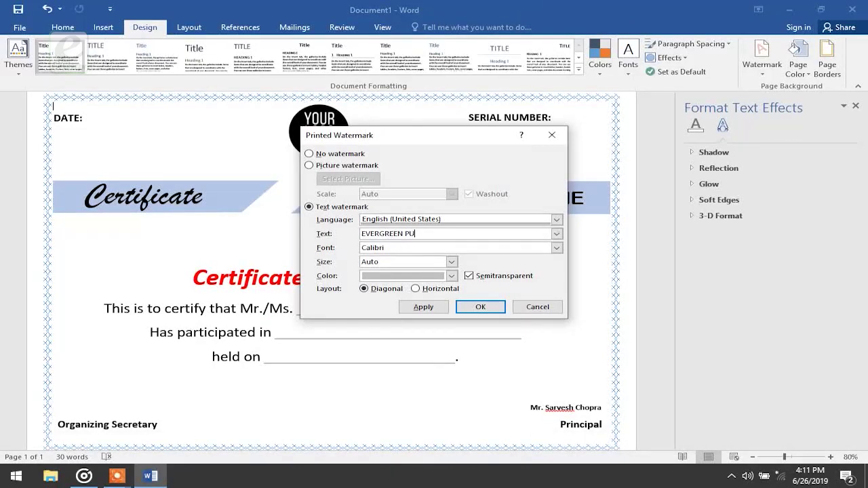
text(BLICATIONS)
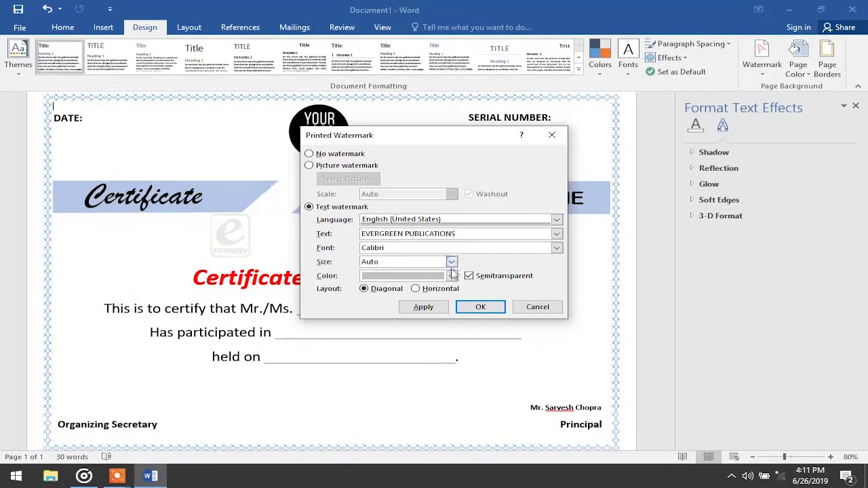
click(423, 307)
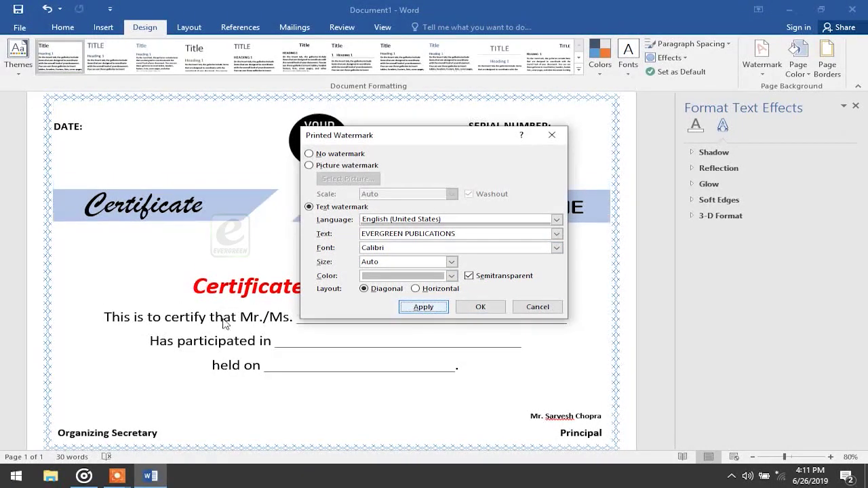
- Change the watermark color to a darker gray, apply it and close the watermark settings
click(388, 278)
click(368, 359)
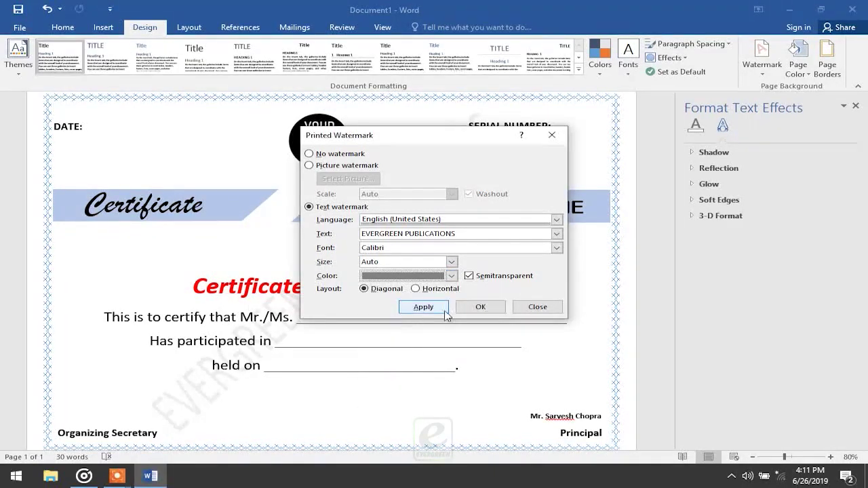
click(423, 306)
click(518, 308)
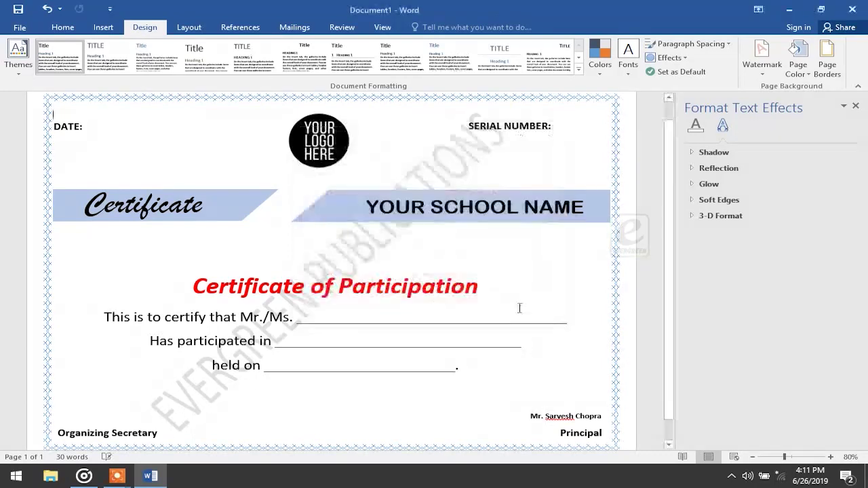